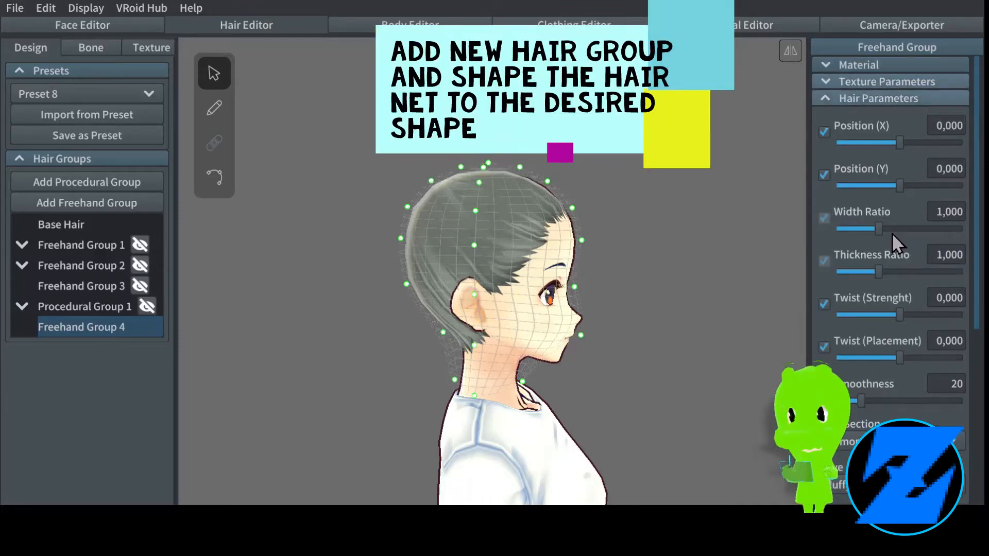
Look through the freehand group's cross-section options and set its curve to Straight
click(906, 442)
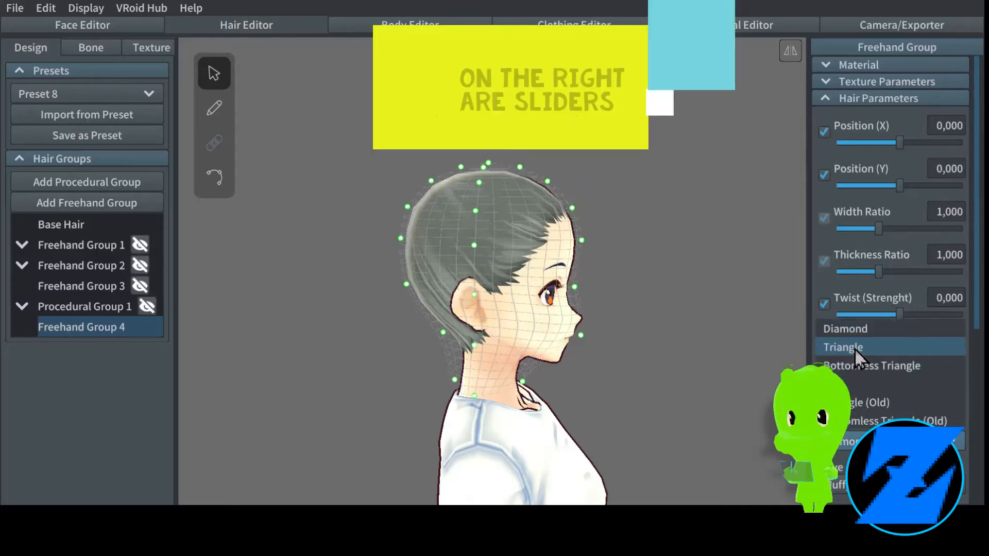
click(854, 348)
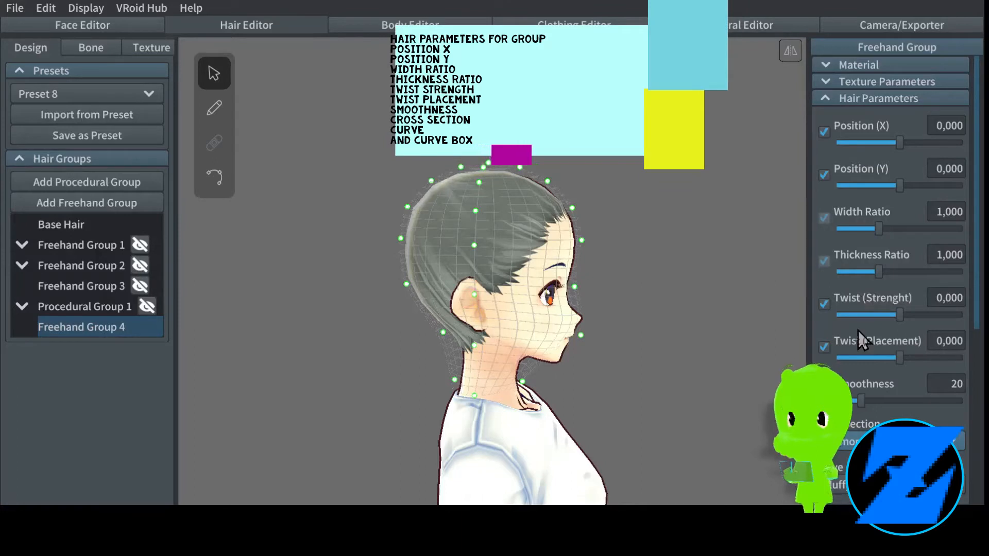
scroll(867, 382, down, 2)
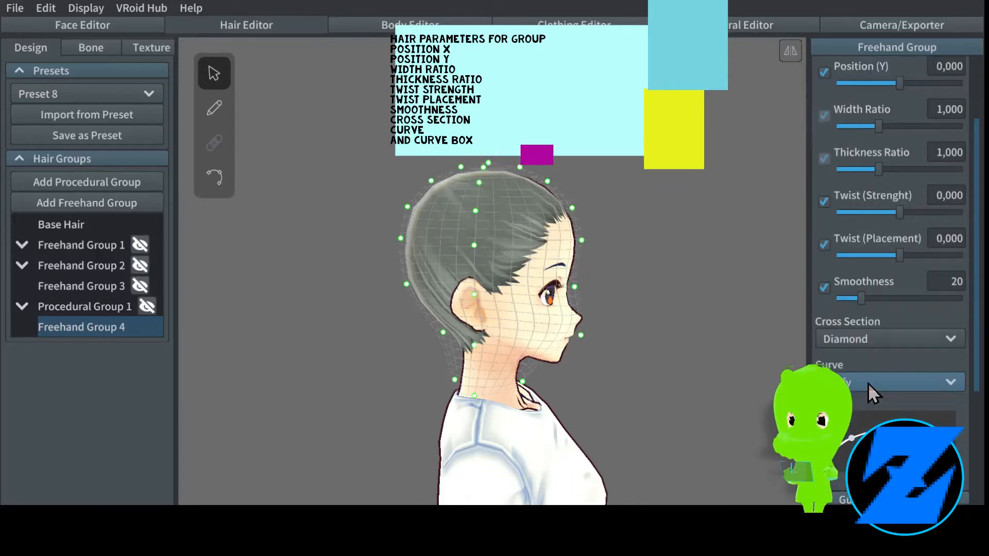
click(868, 384)
click(851, 424)
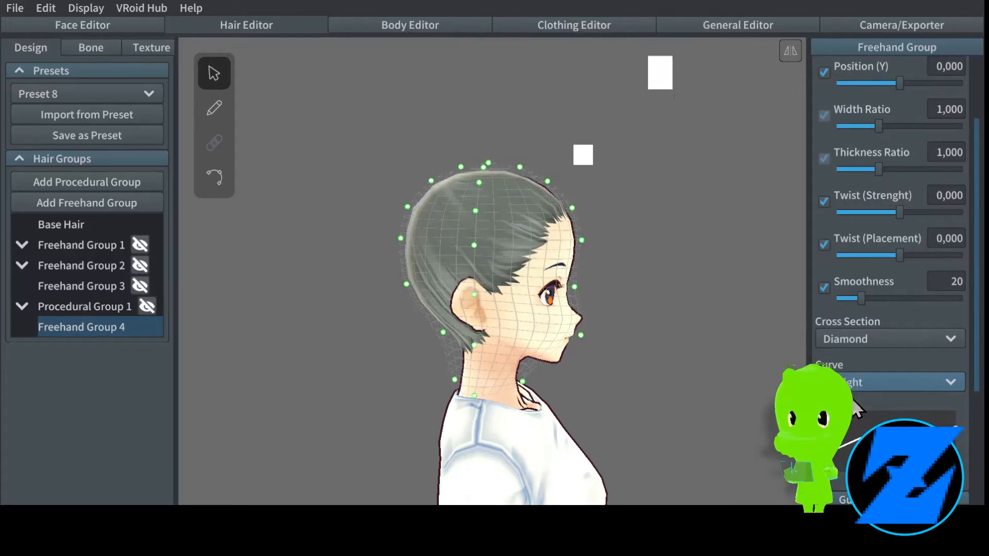
Lengthen the hair guide mesh to a height of 0.516 and reshape its lower control points behind the neck and shoulders
scroll(843, 100, up, 5)
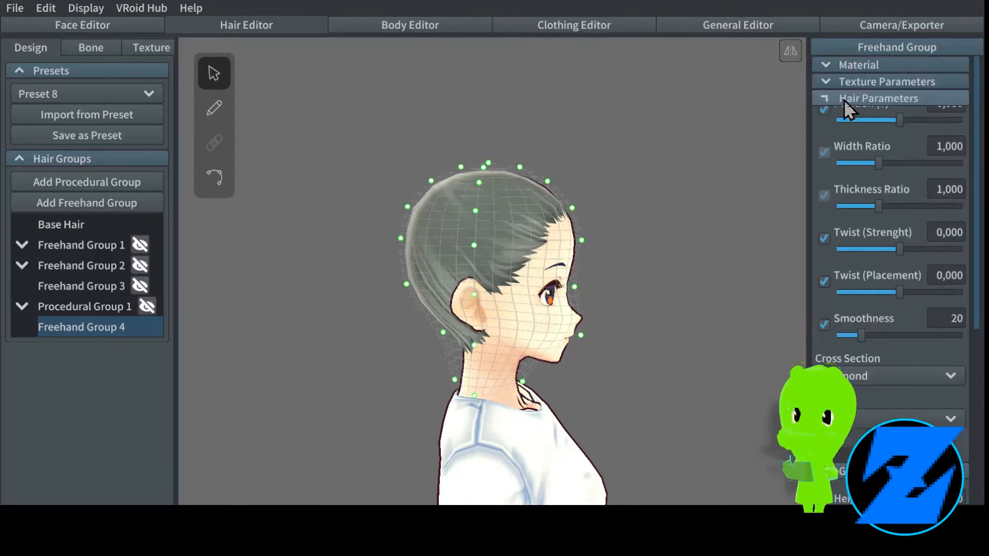
click(844, 99)
drag(419, 302, 429, 346)
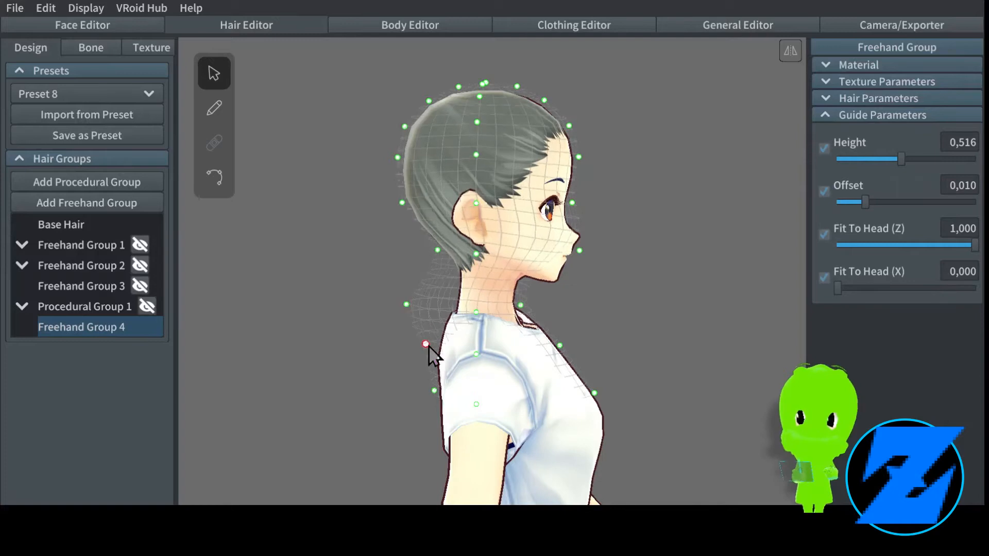
right_drag(428, 346, 529, 346)
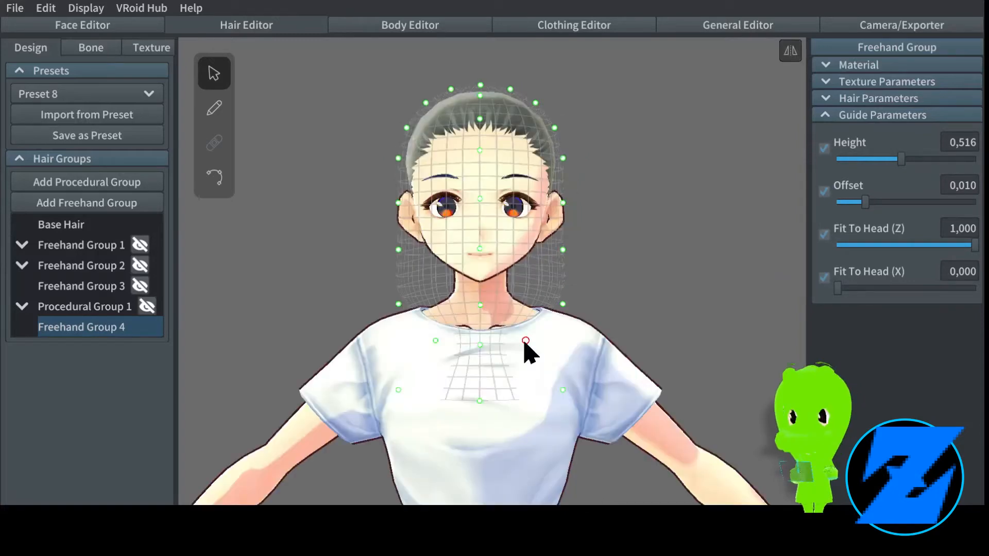
right_drag(537, 387, 430, 247)
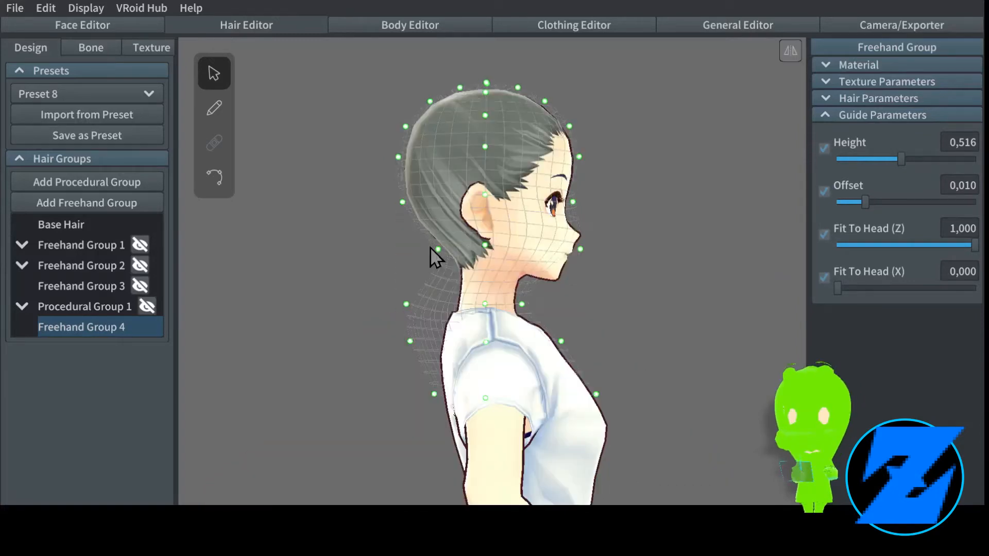
Draw mirrored hair strands down the back of the head with the hair brush at a width of 0.100
click(216, 119)
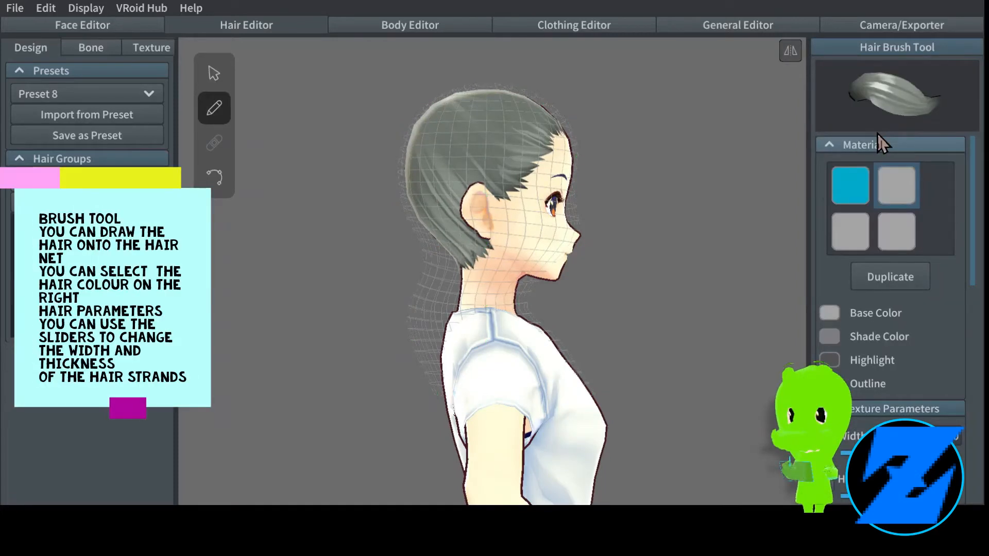
click(877, 143)
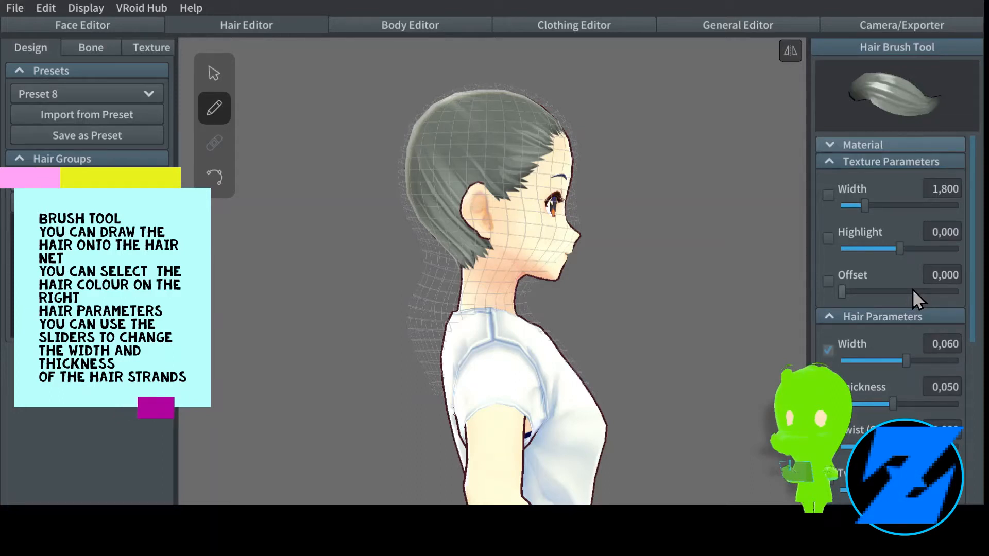
click(890, 161)
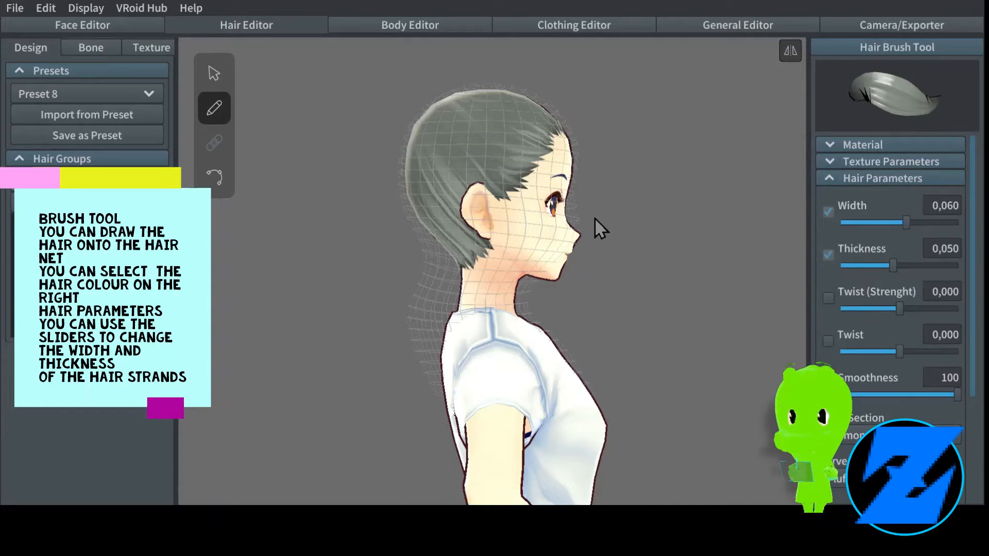
right_drag(595, 218, 508, 220)
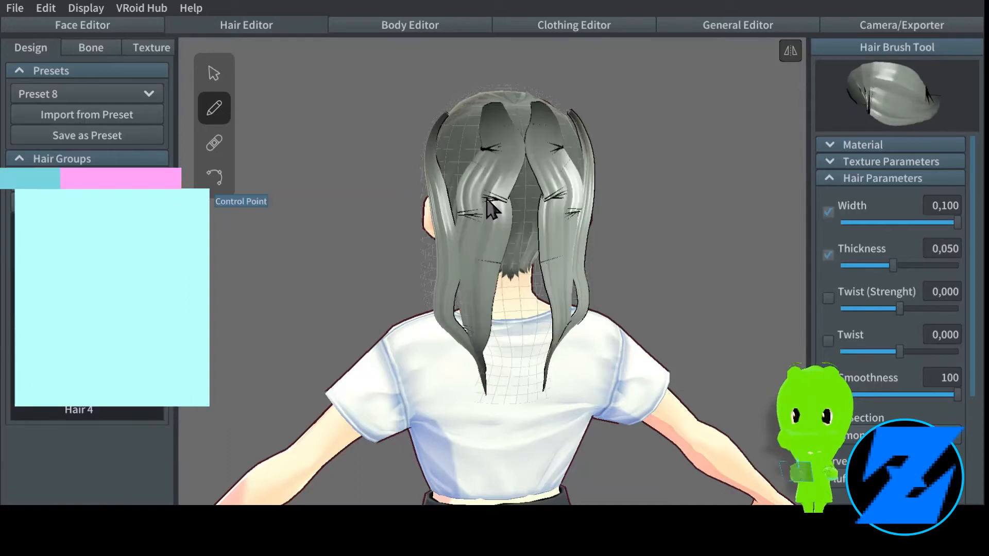
Adjust the upper part of a wide back strand with the Control Point tool
click(214, 177)
click(548, 160)
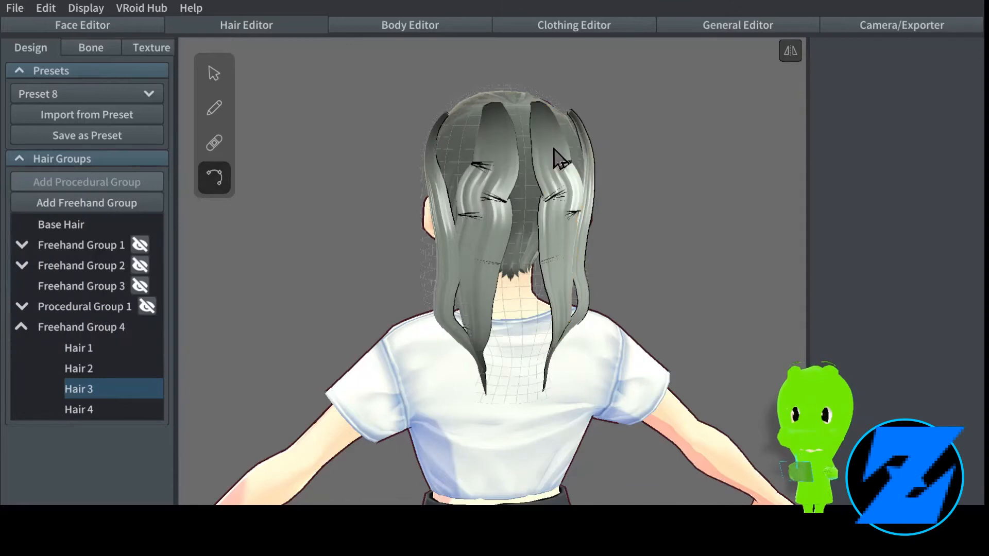
click(560, 175)
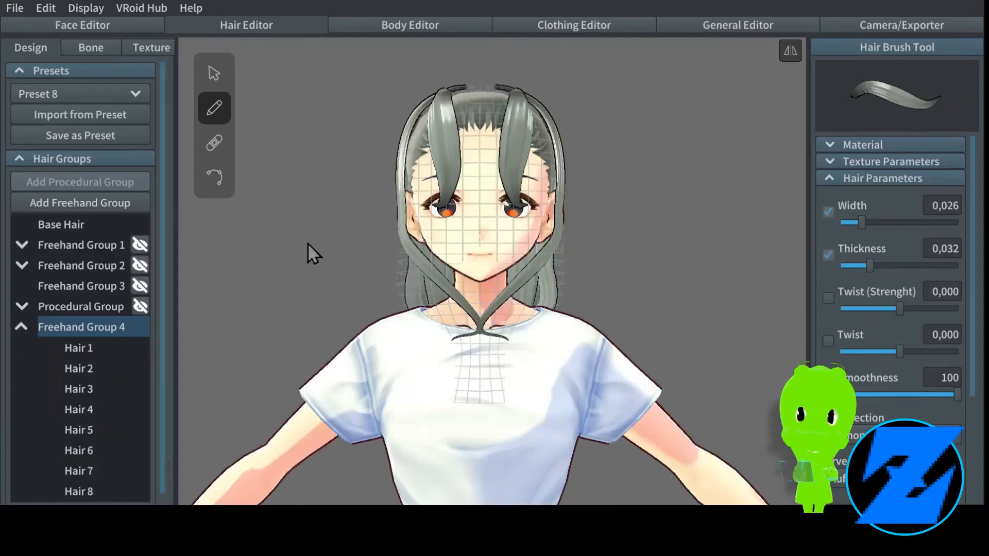
Draw thin mirrored strands over the side and top of the head, using the Straight, Squid and Fluffy brush curves
click(881, 178)
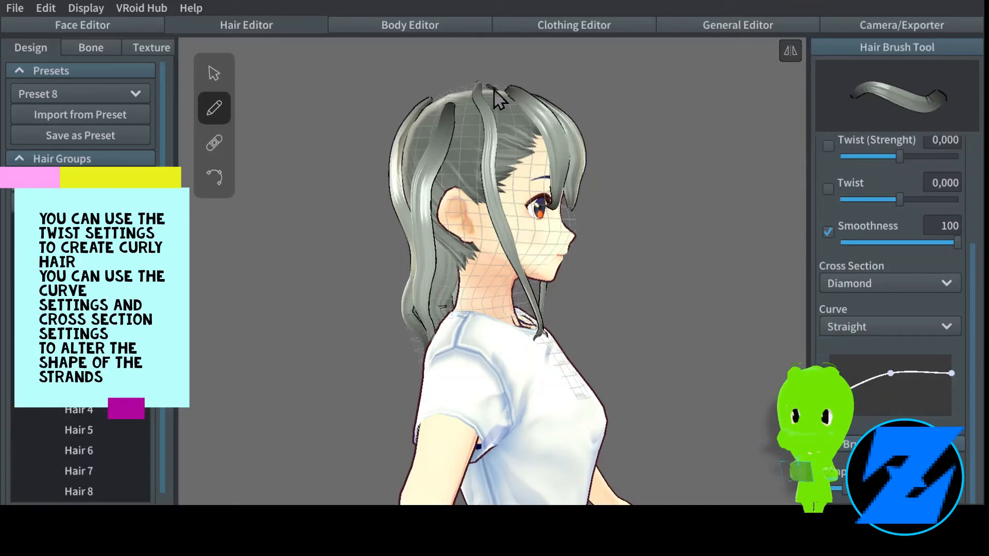
drag(494, 93, 523, 238)
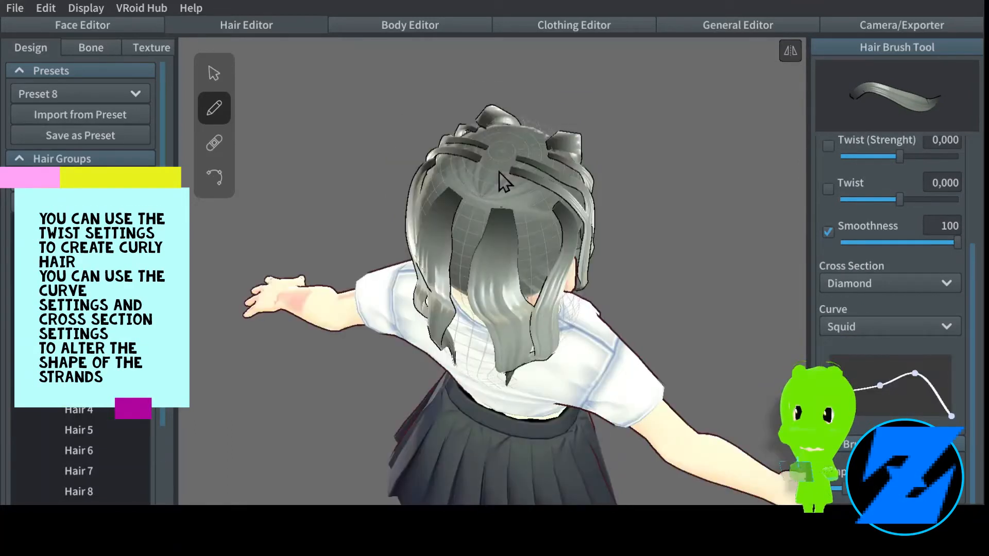
drag(500, 174, 560, 221)
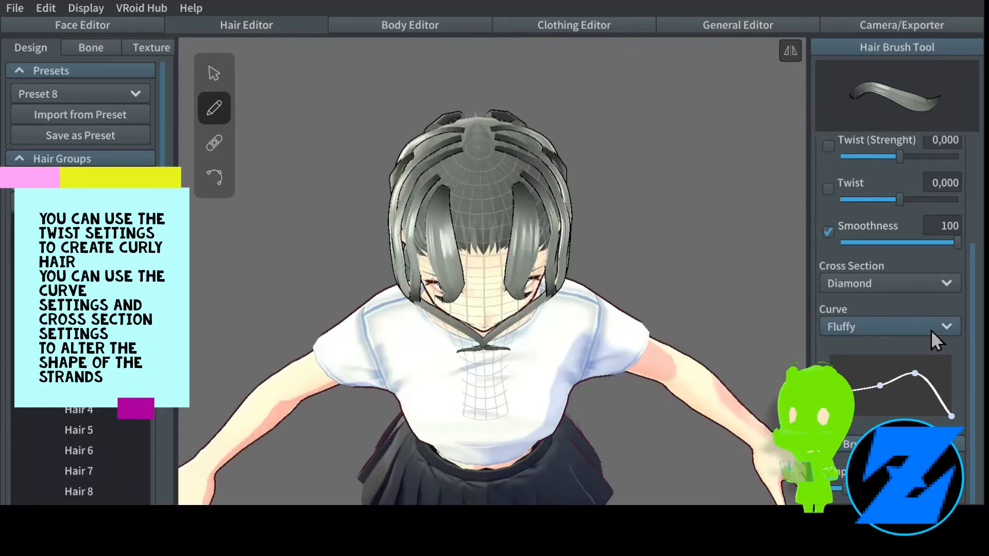
click(932, 328)
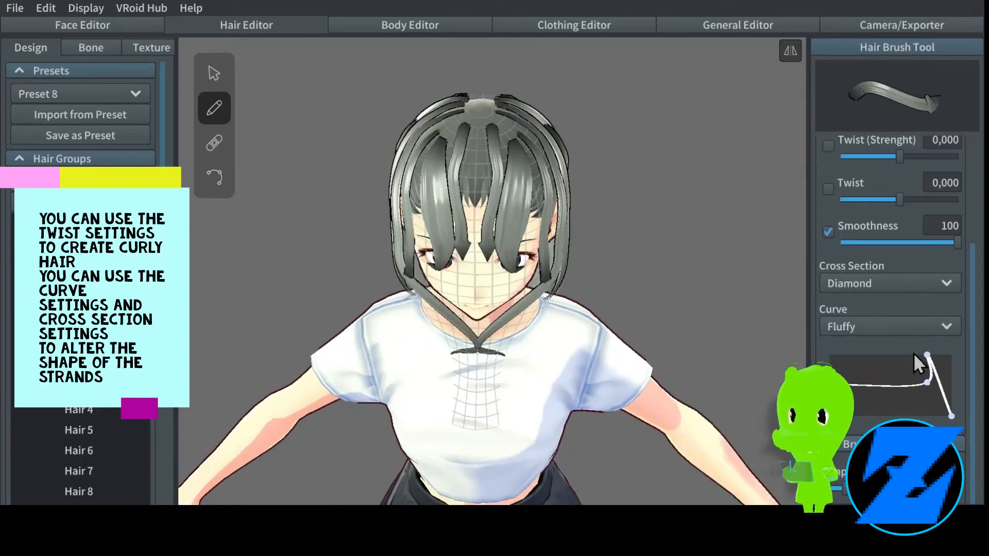
click(875, 327)
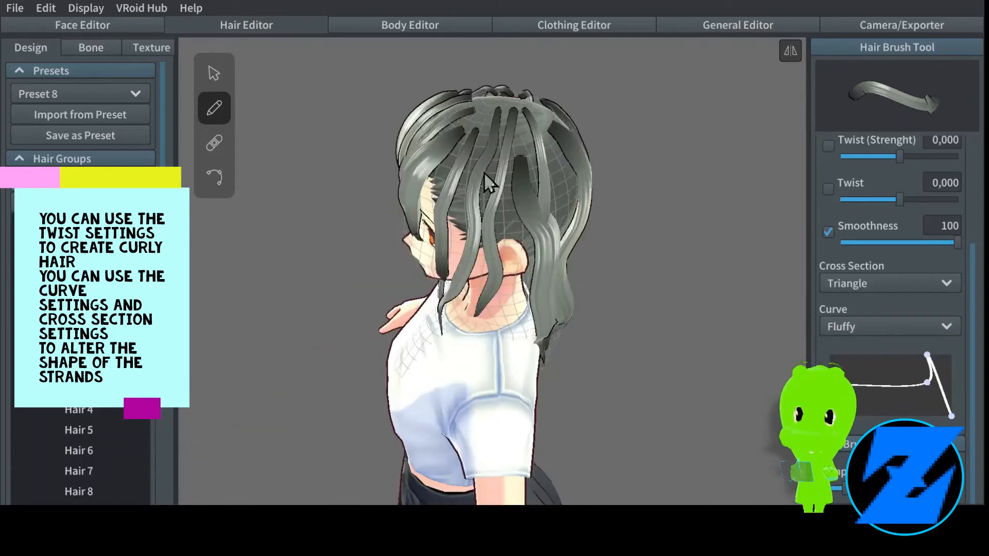
Set the hair brush's cross section to Diamond, its twist strength to 4.823 and its twist to -0.031
right_drag(483, 172, 515, 324)
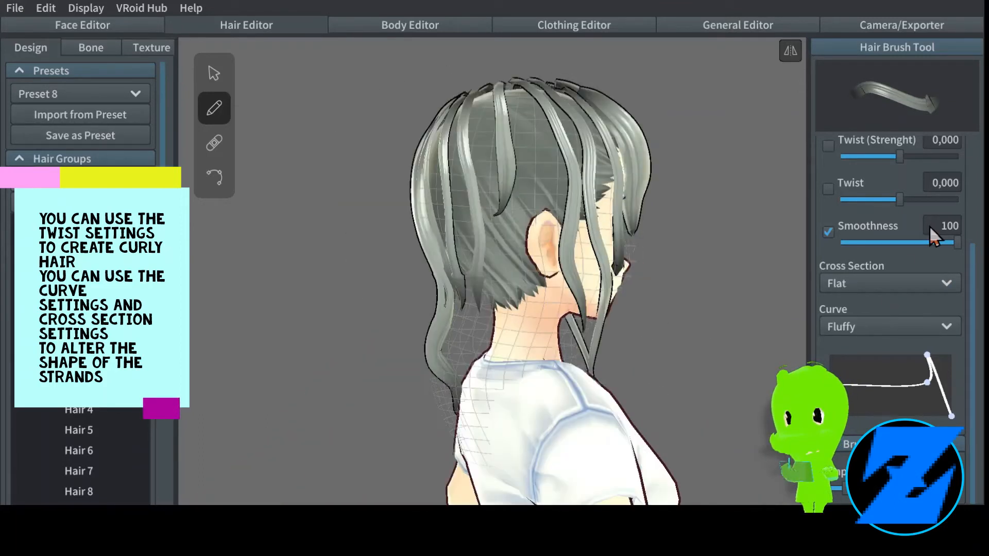
click(875, 283)
click(865, 304)
scroll(900, 219, up, 3)
drag(899, 308, 956, 308)
mouse_move(902, 351)
mouse_down()
mouse_move(886, 363)
mouse_move(890, 353)
mouse_up()
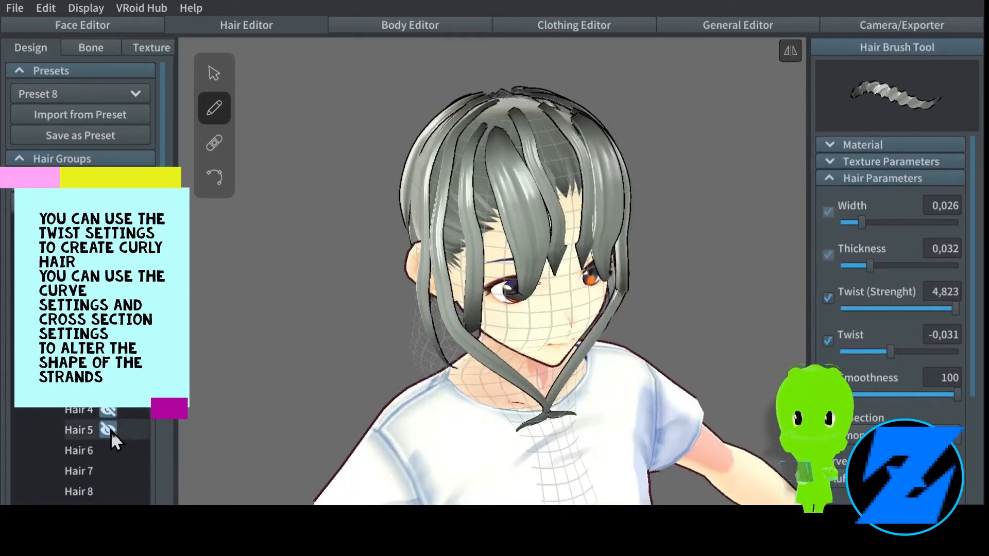
Hide strands Hair 5 and Hair 6 and draw a twisted strand from the crown down the front of the head
click(110, 430)
click(110, 451)
right_drag(640, 275, 711, 284)
drag(537, 114, 590, 286)
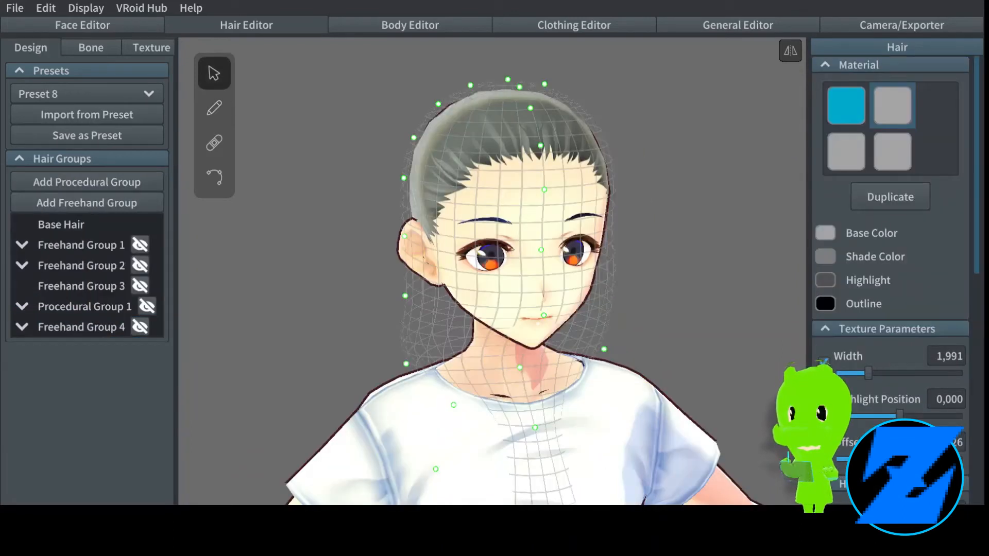
Add a procedural hair group and set its twist strength to 0.744
click(97, 181)
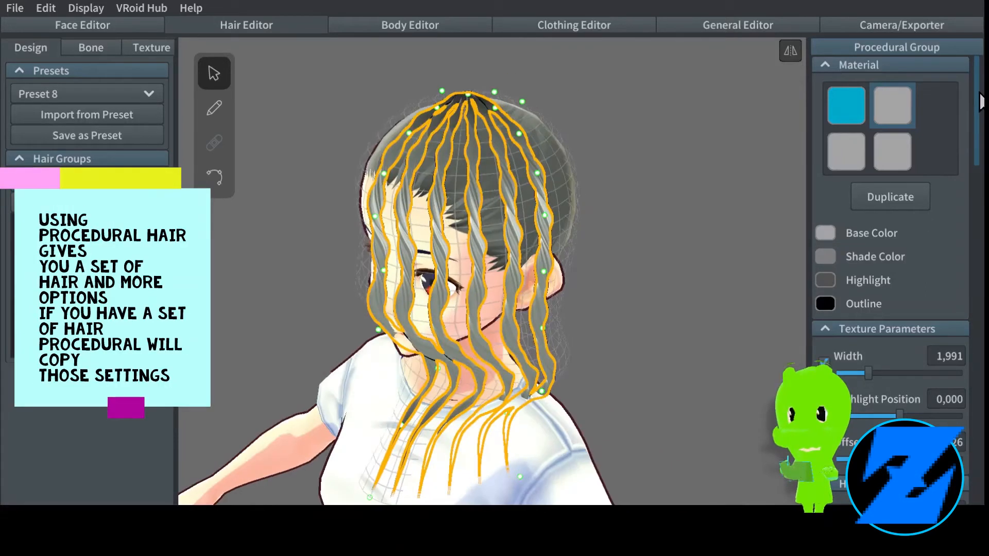
click(929, 66)
click(875, 82)
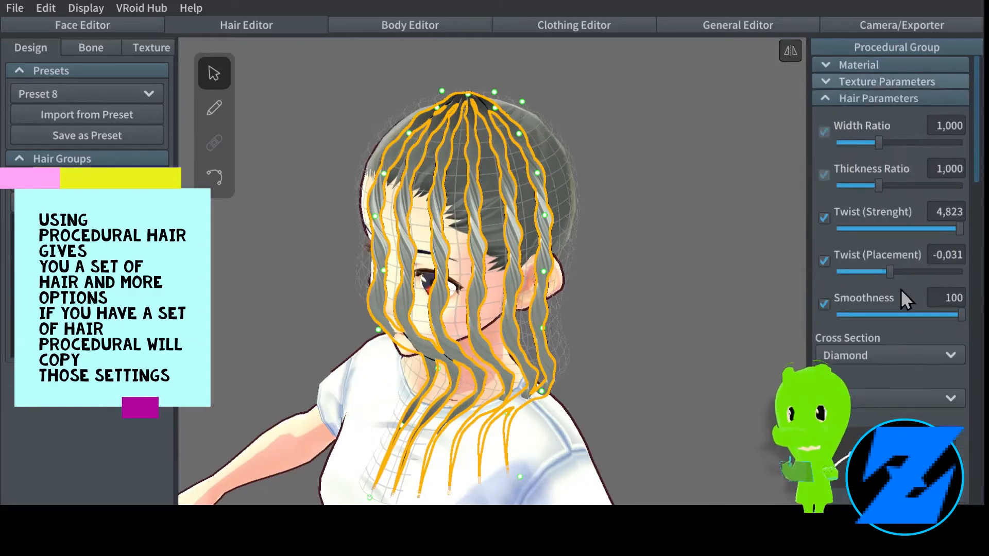
drag(959, 228, 908, 229)
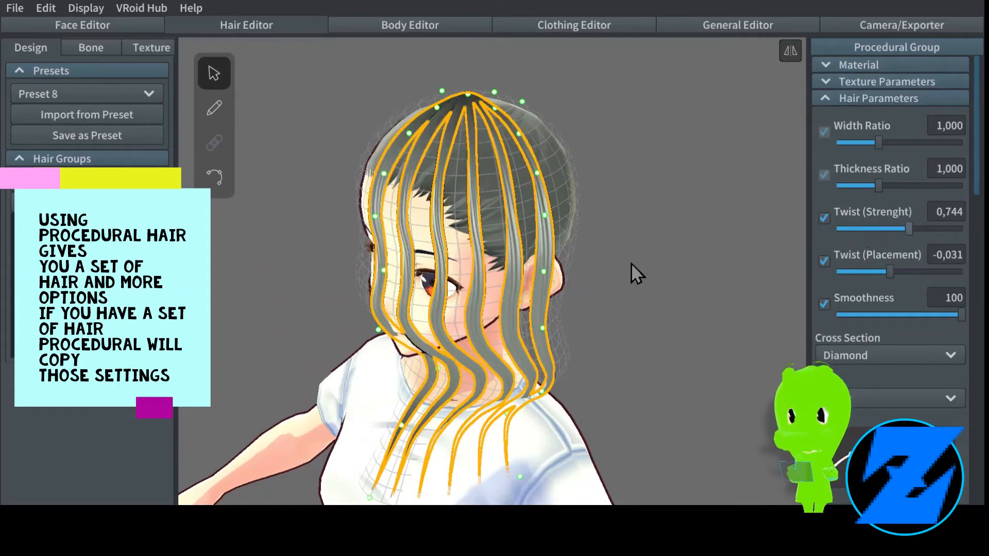
Set the procedural group's guide offset to 0.015 and shorten its guide mesh to neck level
right_drag(632, 262, 668, 249)
click(867, 99)
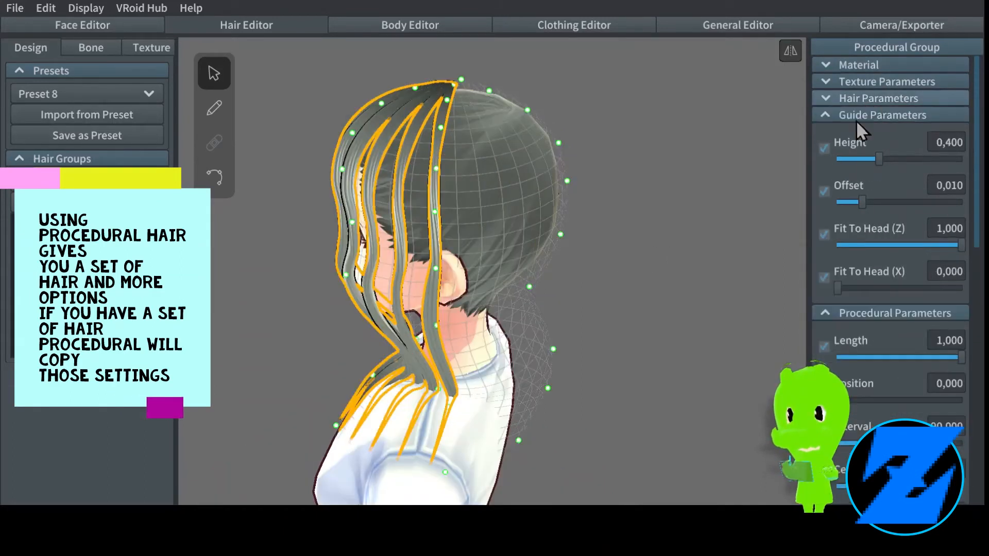
click(892, 201)
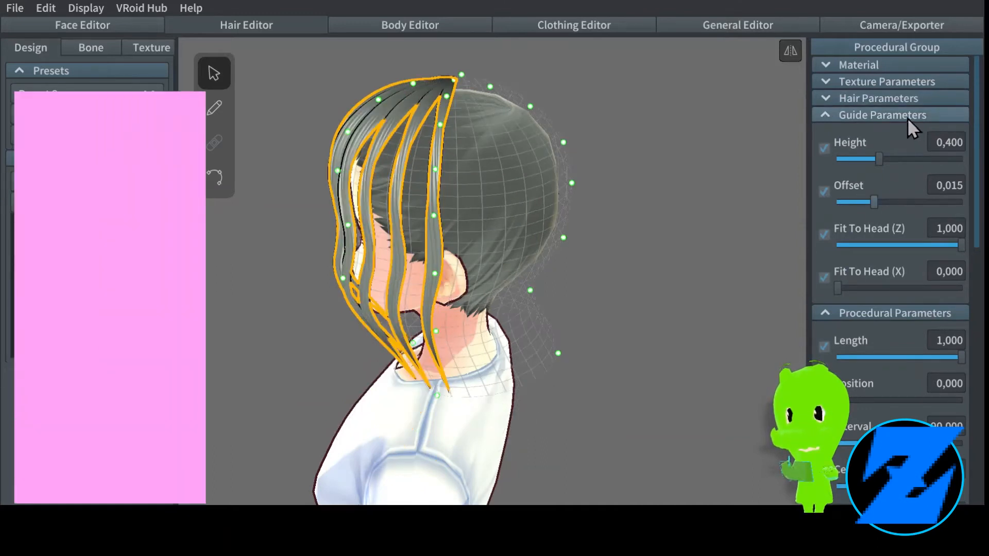
Set the procedural hair's position to 102.64, its interval to 232.06 and its hair count to 20
click(907, 116)
click(888, 219)
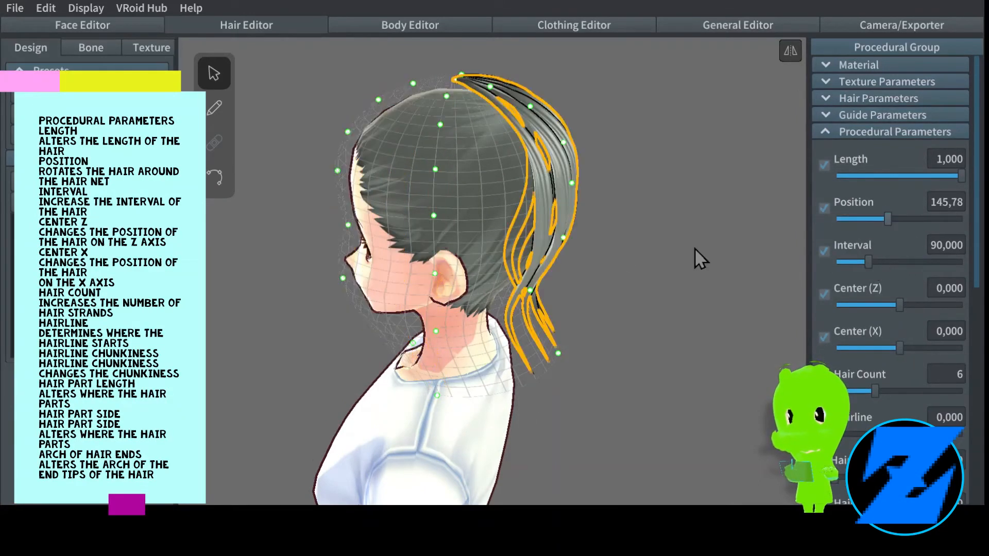
click(873, 218)
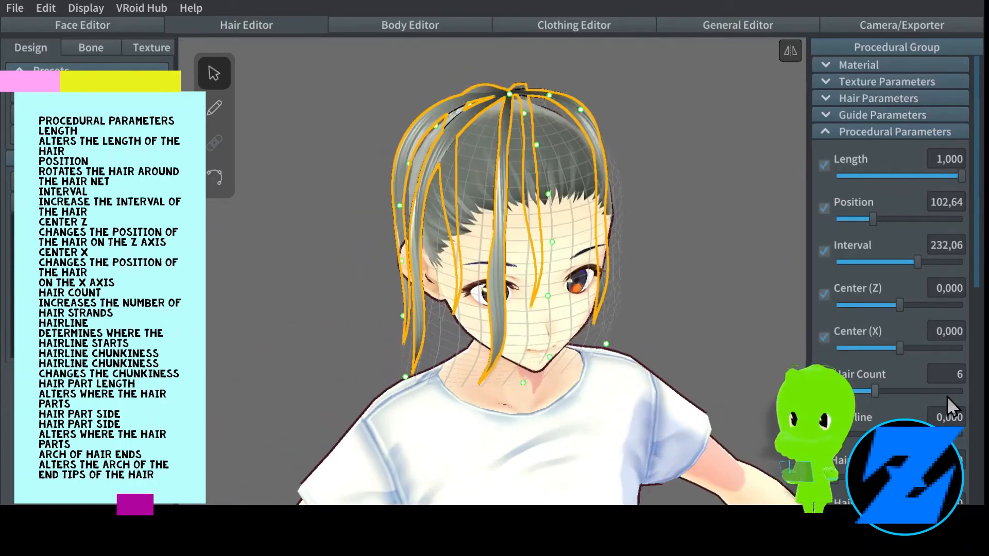
click(950, 391)
right_drag(598, 257, 721, 206)
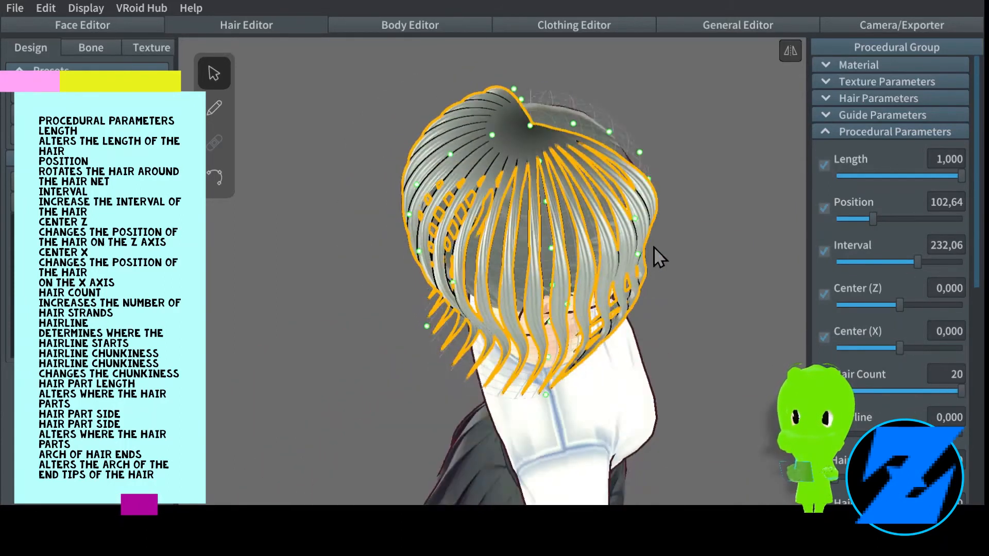
Set the procedural strands' width ratio to 1.369 and increase their thickness ratio
click(876, 98)
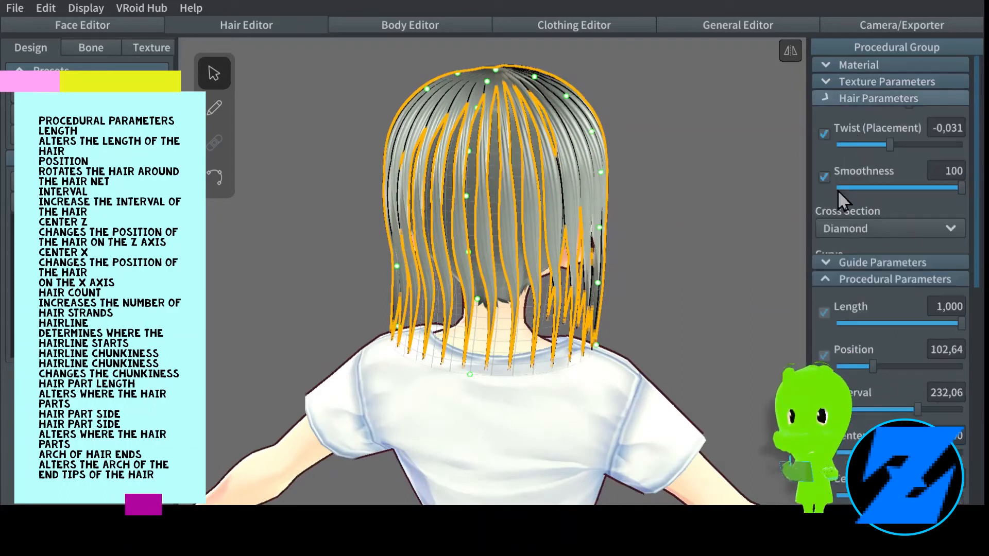
scroll(886, 182, up, 3)
click(894, 143)
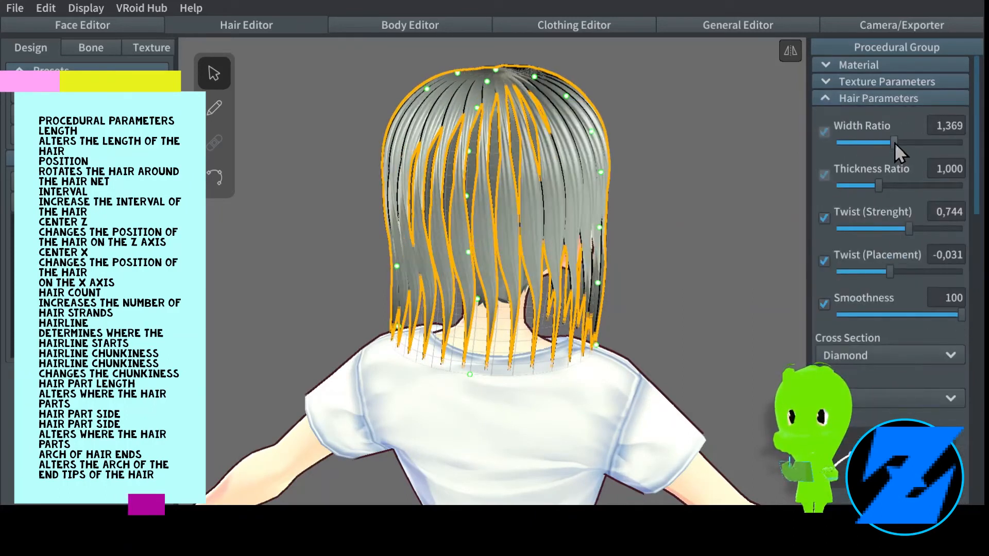
click(895, 186)
right_drag(674, 193, 711, 155)
Set the procedural hair's interval to 212.72 and open the guide parameters
click(889, 98)
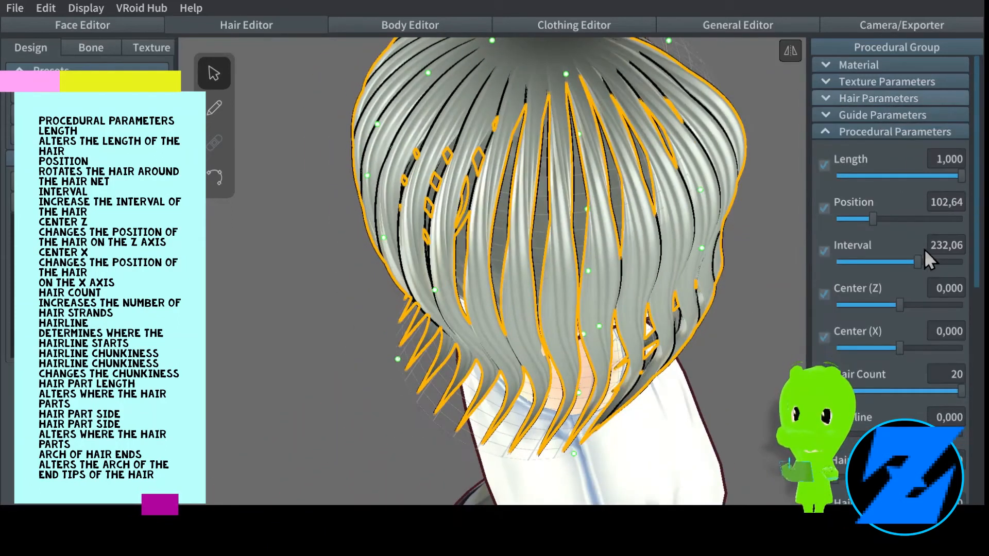
click(912, 263)
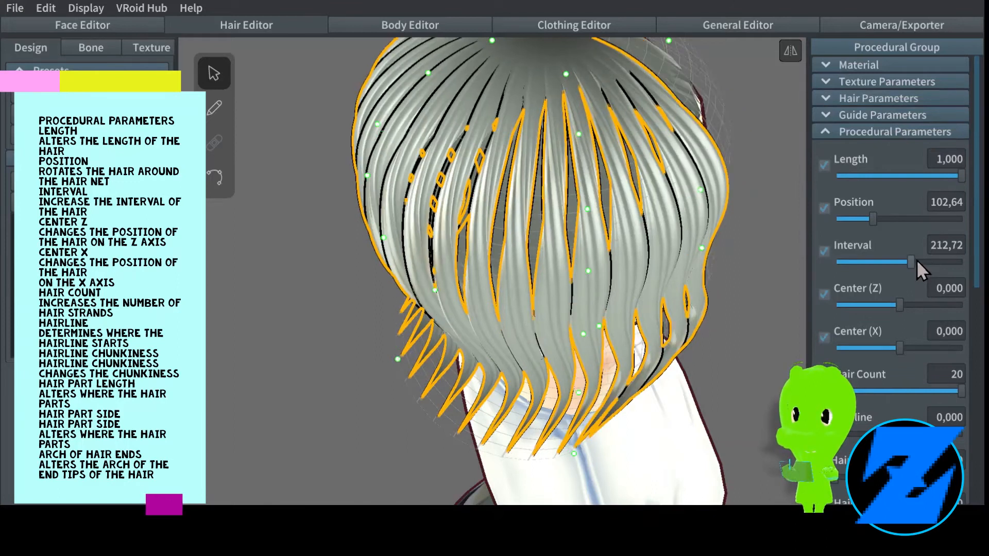
right_drag(545, 266, 864, 121)
click(863, 116)
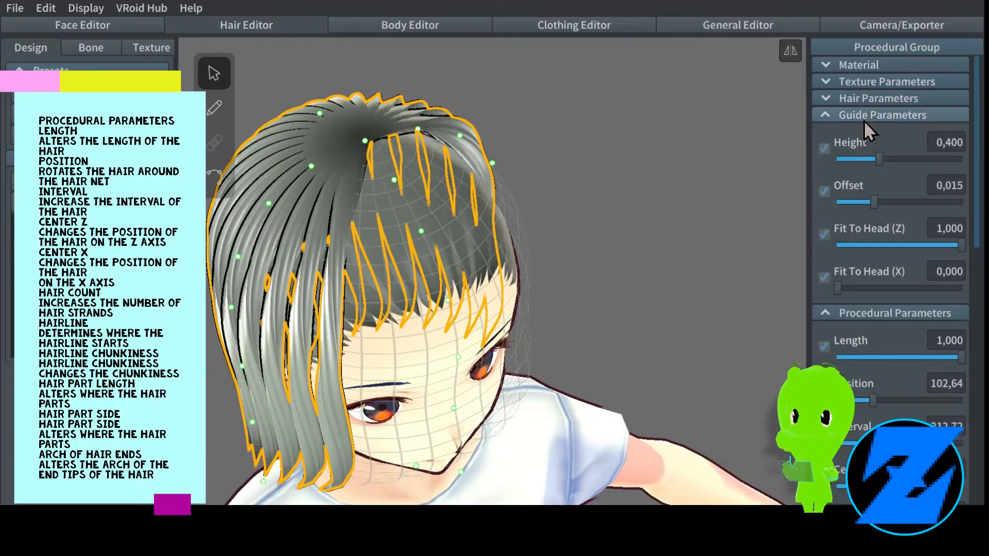
Adjust the procedural strands' twist strength in the hair parameters and check the result from the front
click(849, 100)
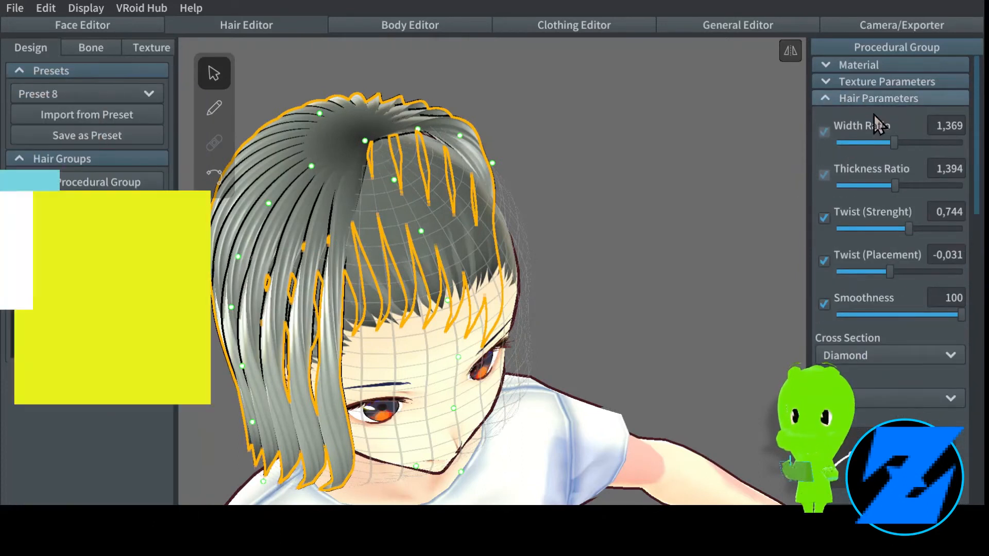
click(895, 143)
drag(898, 227, 892, 225)
right_drag(603, 227, 693, 147)
click(880, 97)
scroll(876, 309, down, 2)
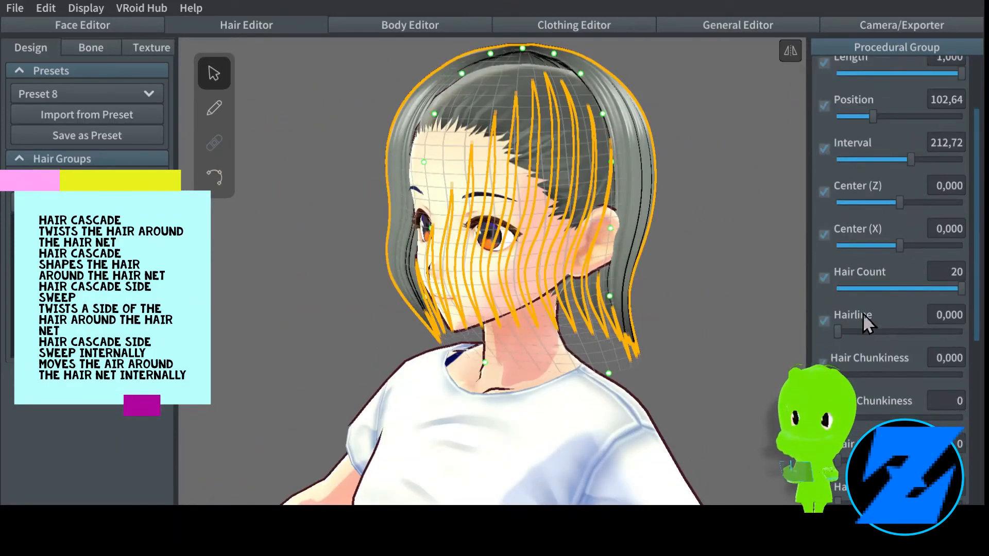
Set the procedural hair's first hair chunkiness value to 0.536 and its hairline to about 0.03
click(901, 331)
right_drag(675, 294, 888, 349)
click(855, 332)
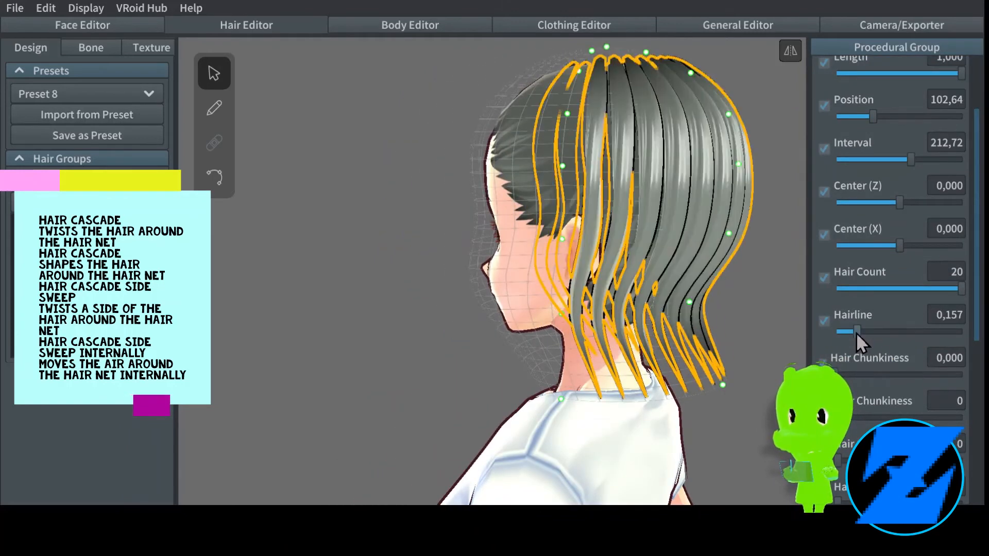
click(903, 374)
right_drag(762, 329, 675, 285)
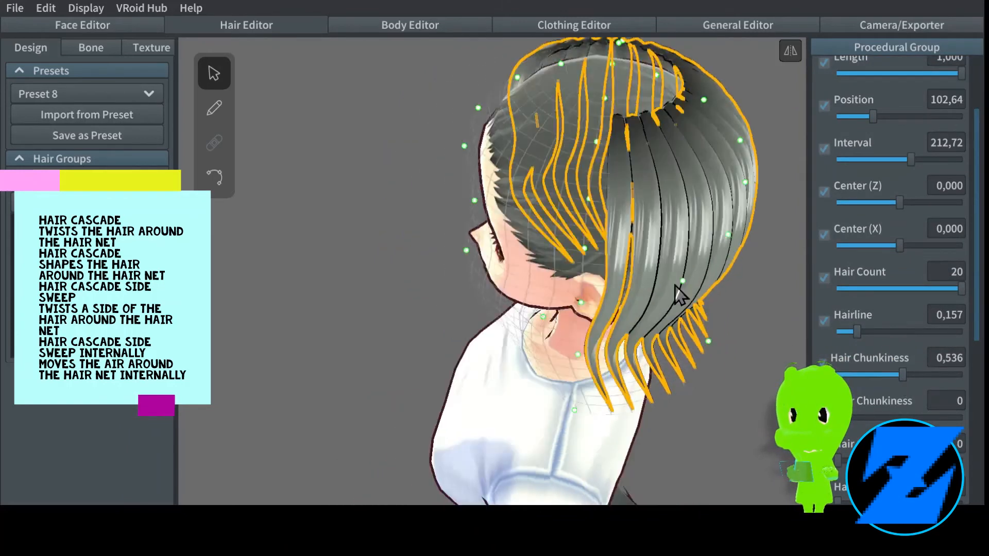
drag(862, 342, 841, 329)
Deselect the procedural hair and examine its crown and hairline from several angles
click(424, 218)
right_drag(424, 218, 562, 397)
middle_drag(561, 396, 443, 227)
click(443, 226)
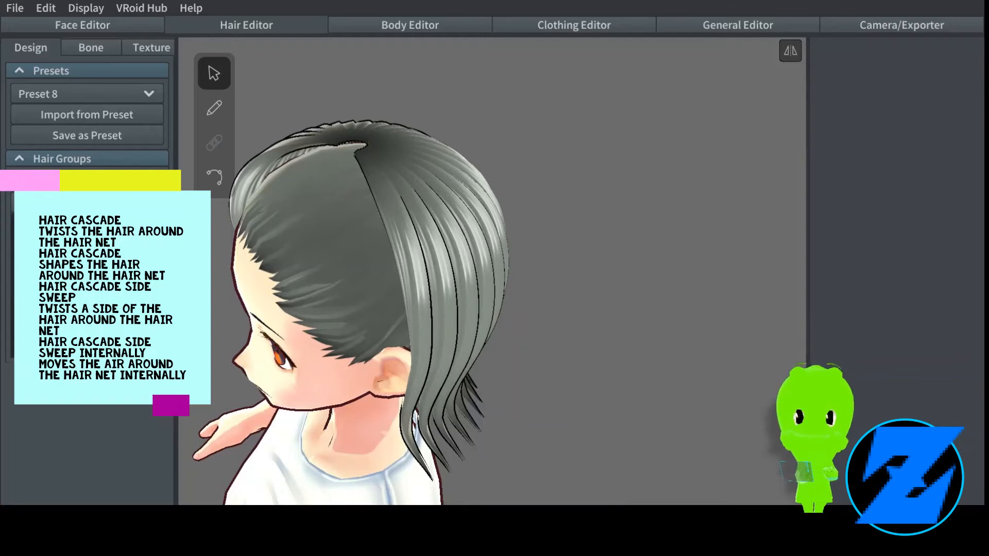
right_drag(558, 270, 576, 227)
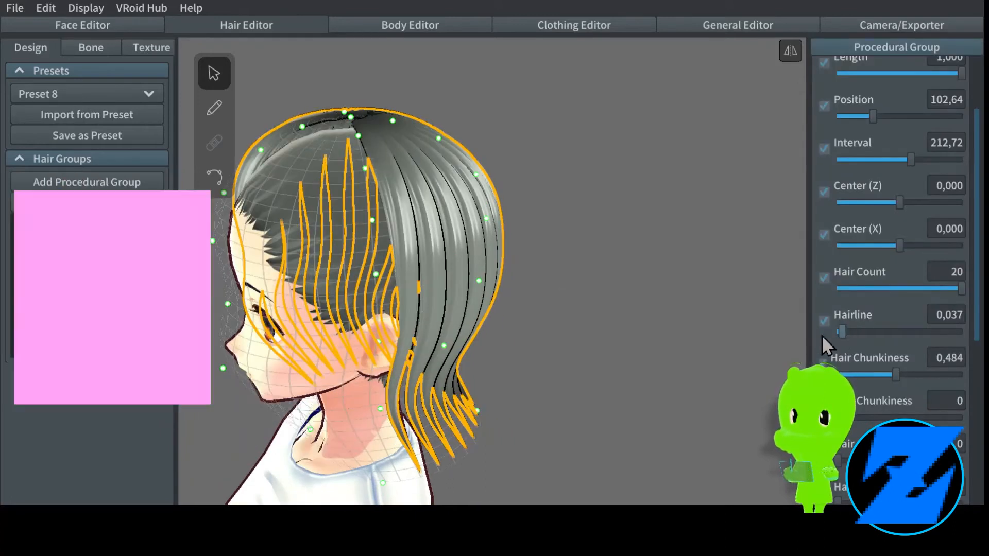
click(789, 319)
Reselect Procedural Group 2 and set its second and third hair chunkiness values to 58 and 61
click(96, 350)
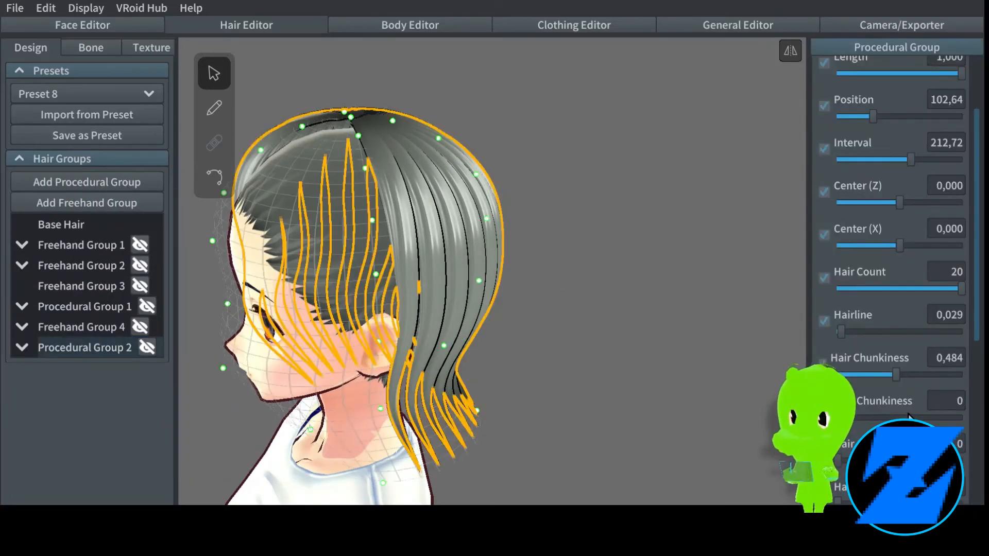
click(21, 348)
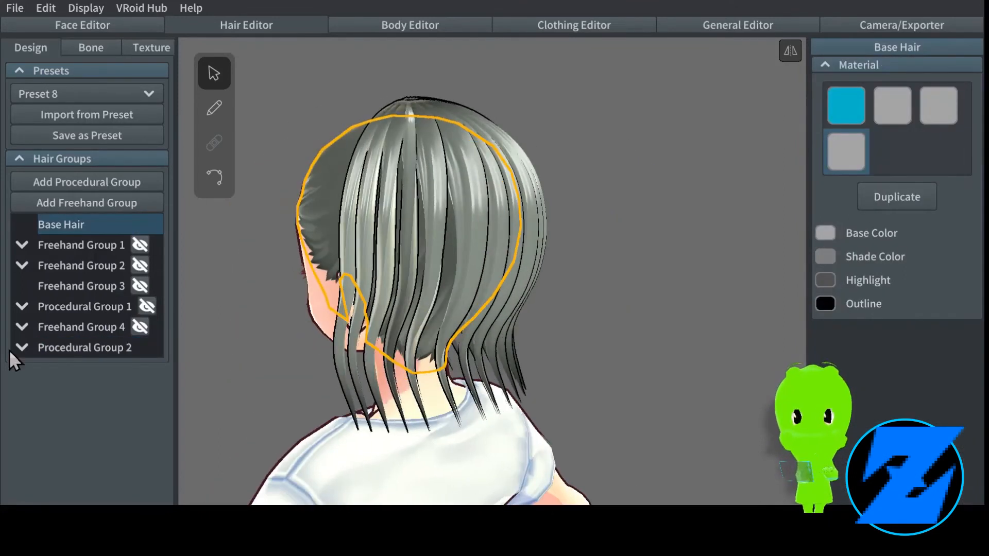
click(36, 346)
scroll(912, 383, down, 3)
click(915, 357)
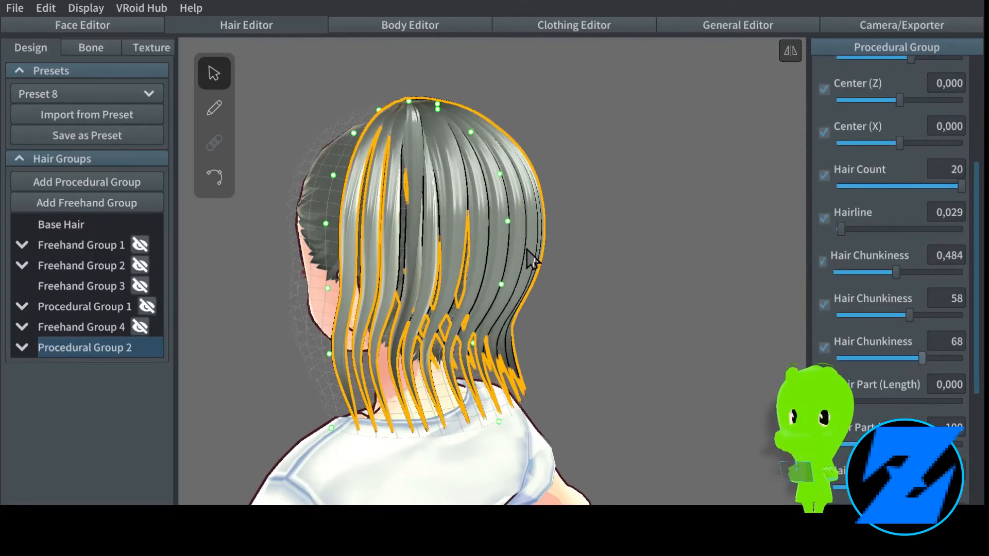
right_drag(464, 253, 578, 243)
Set the procedural hair's part length to 0.300 and its two part side values to 136 and 0.659
drag(880, 402, 895, 403)
right_drag(502, 311, 528, 170)
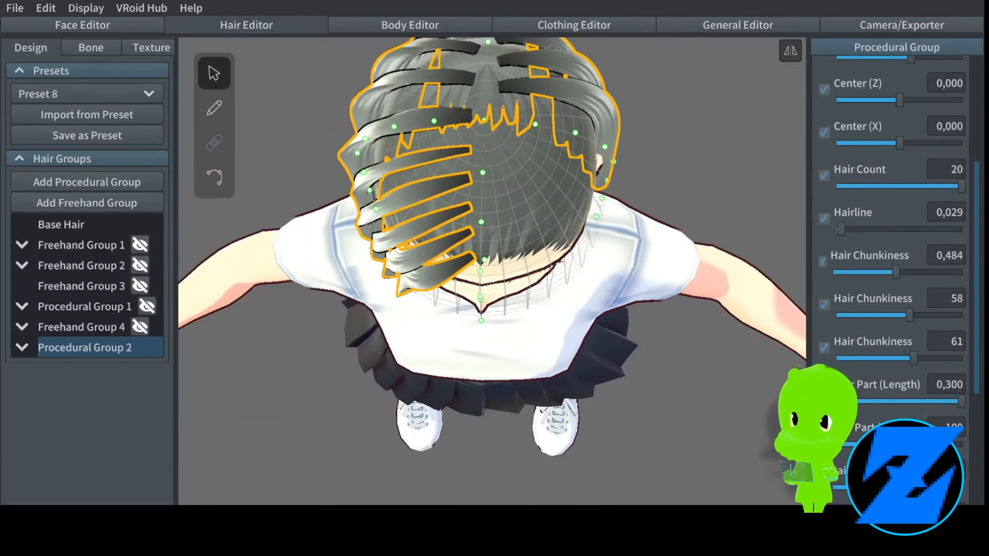
right_drag(542, 331, 718, 271)
scroll(914, 414, down, 5)
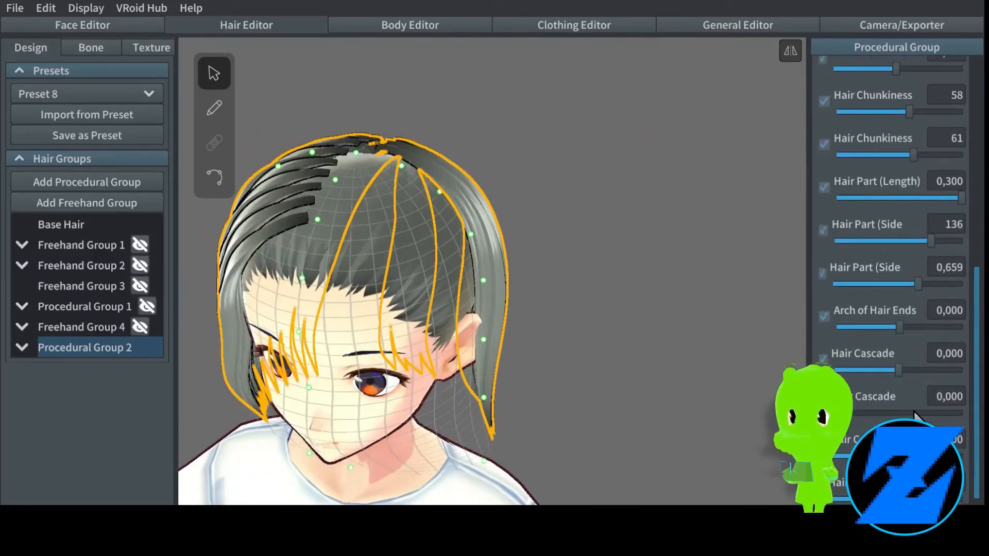
Set the procedural hair's second hair cascade value to 0.612 and increase the third one
click(914, 413)
right_drag(551, 332, 551, 361)
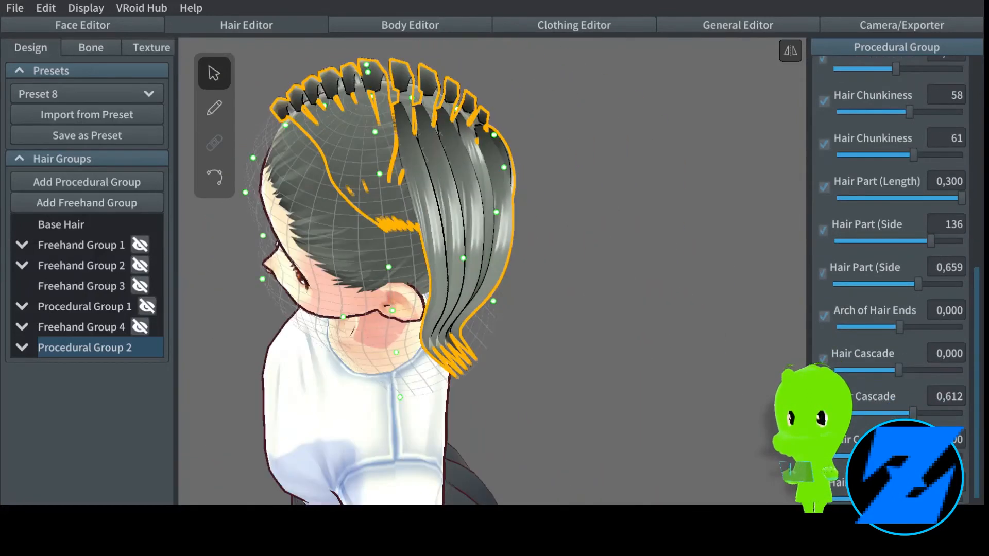
click(909, 456)
right_drag(572, 273, 566, 227)
right_drag(268, 278, 494, 282)
middle_drag(360, 264, 527, 280)
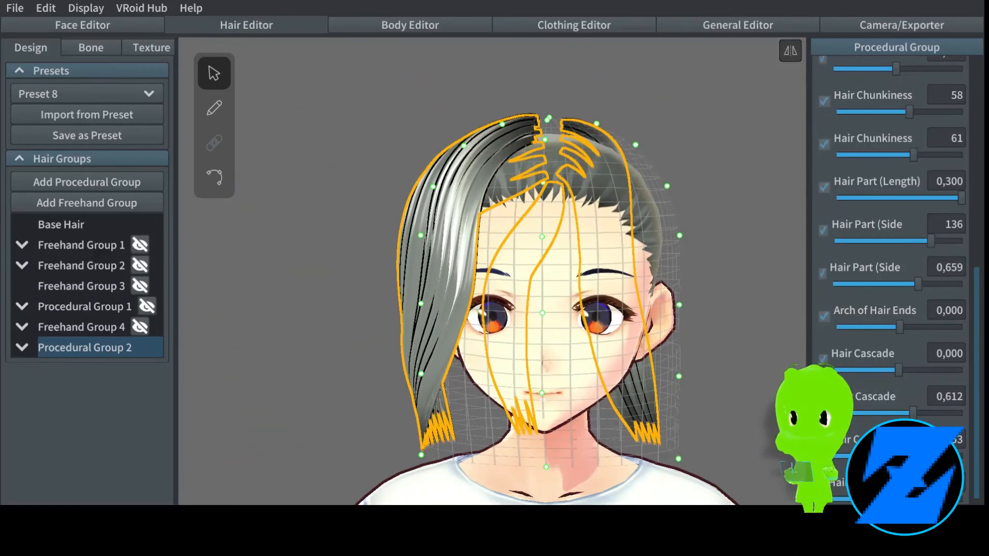
Deselect the hair, open the hair texture settings and switch from the first to the second hair material
click(497, 233)
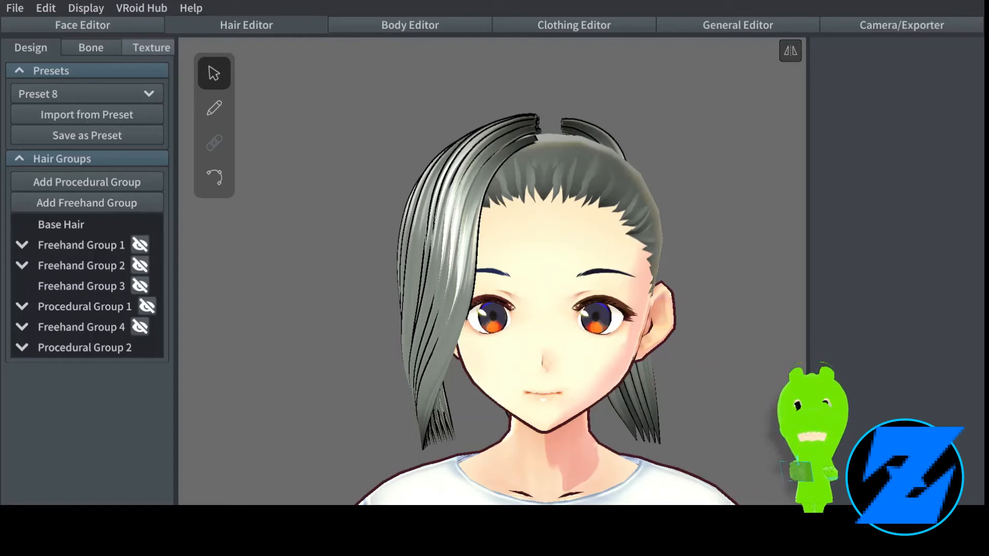
click(150, 47)
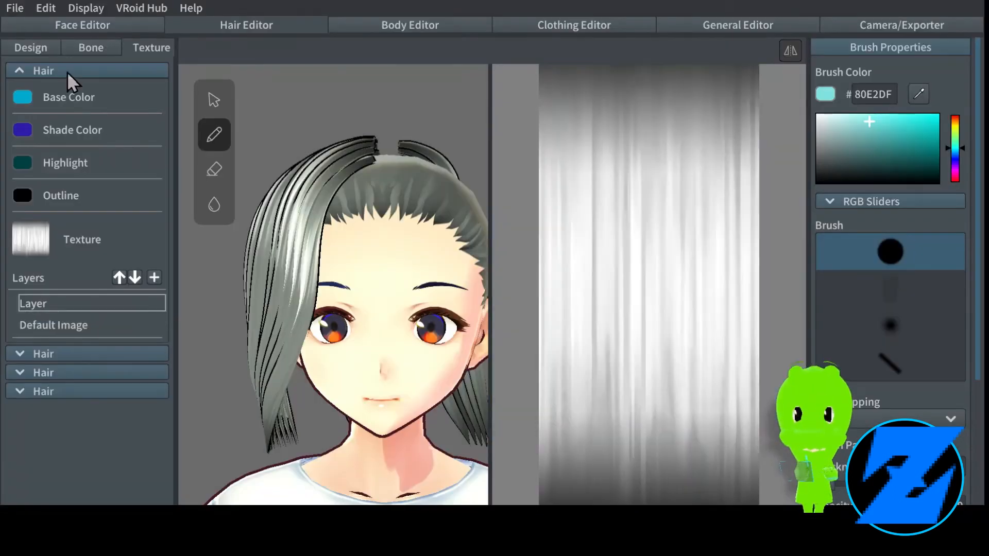
click(67, 72)
click(67, 89)
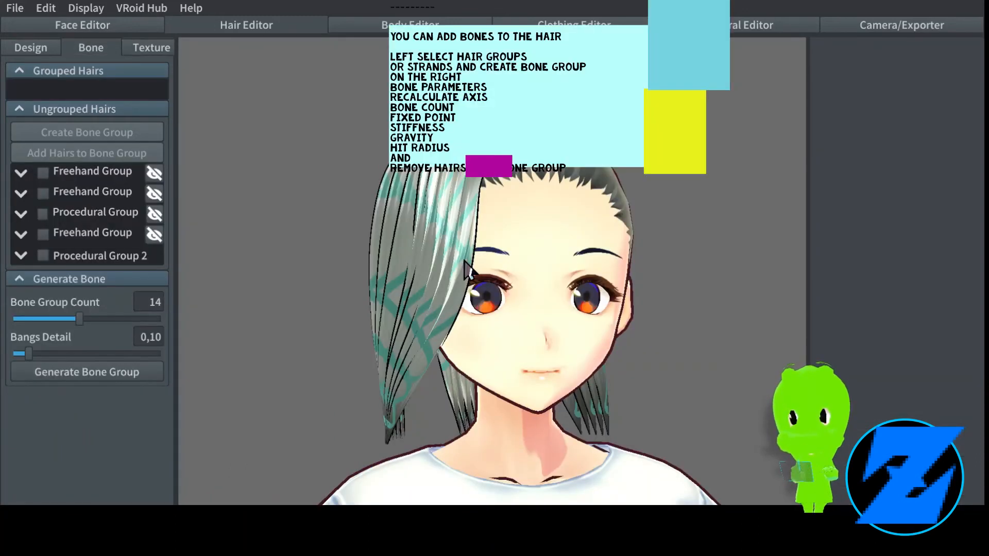
Select a strand of Procedural Group 2 and automatically generate 14 hair bone groups with a bangs detail of 0.10
click(471, 264)
right_drag(484, 260, 589, 283)
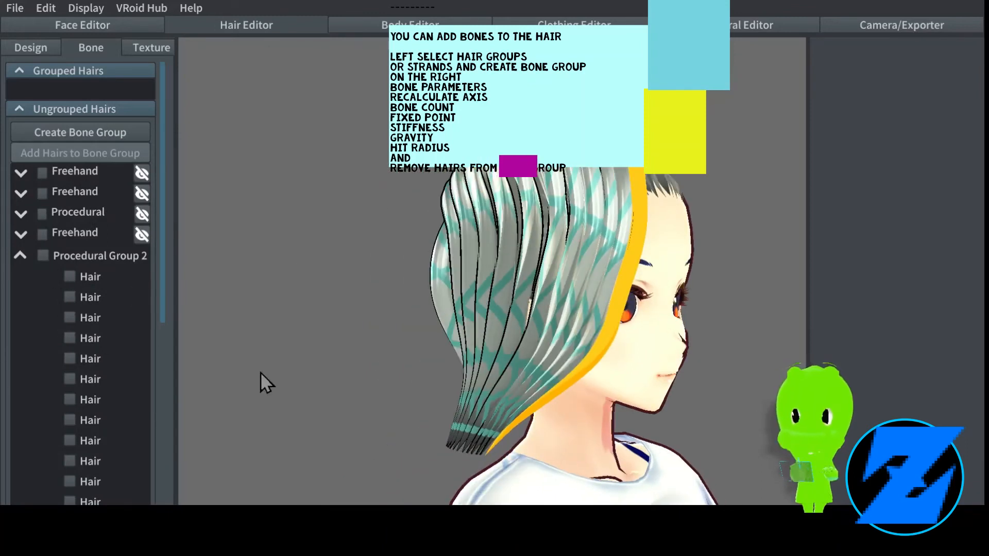
click(21, 256)
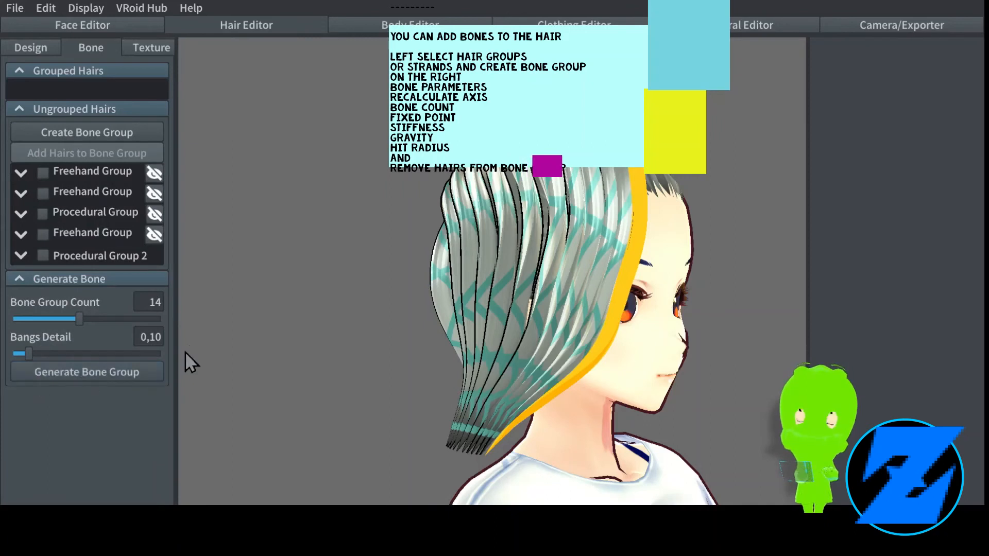
click(124, 377)
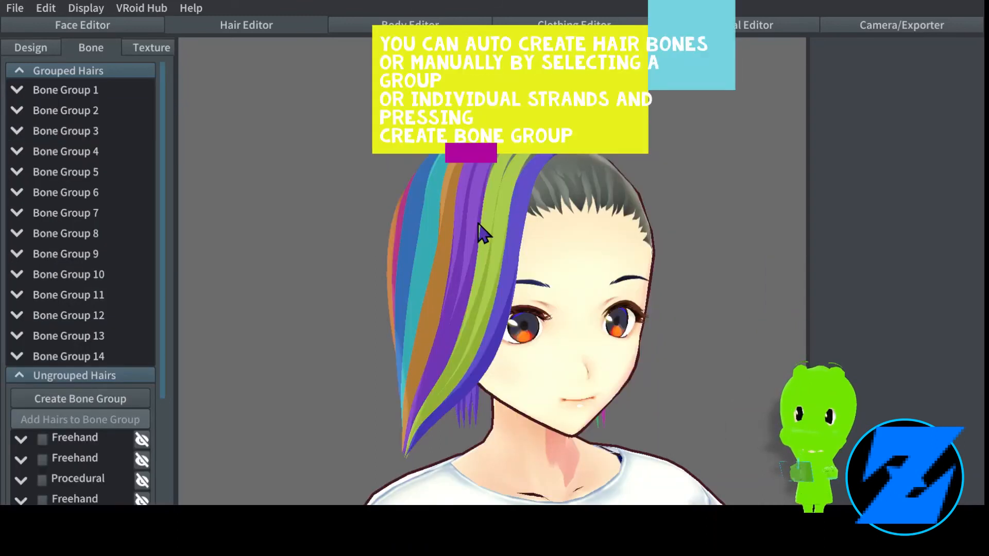
Set Bone Group 1's bone count to 1, fixed point to 0.37, stiffness to 0.44 and gravity to 0.11
right_drag(479, 232, 73, 128)
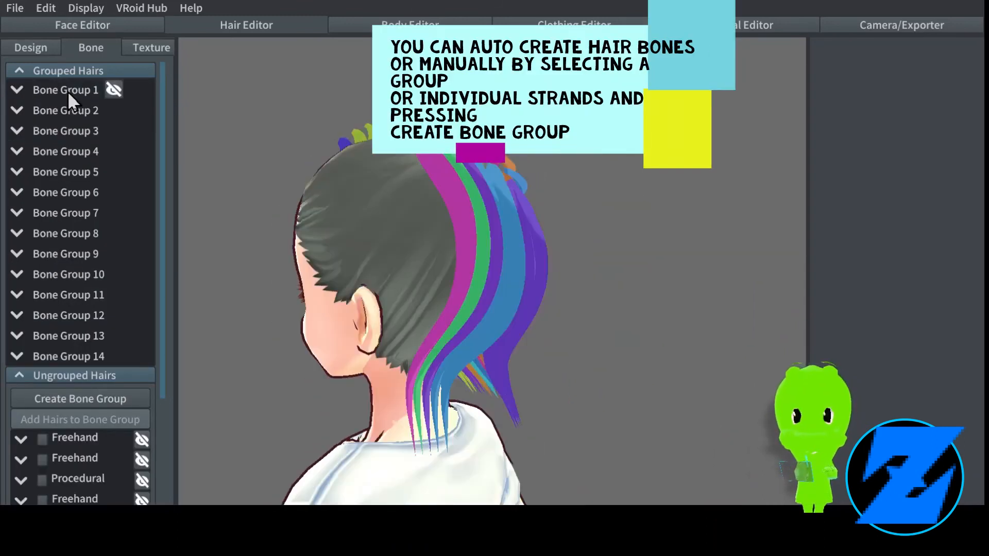
click(90, 89)
drag(870, 123, 820, 119)
drag(853, 164, 876, 163)
drag(912, 204, 887, 205)
drag(872, 247, 835, 249)
right_drag(664, 255, 595, 254)
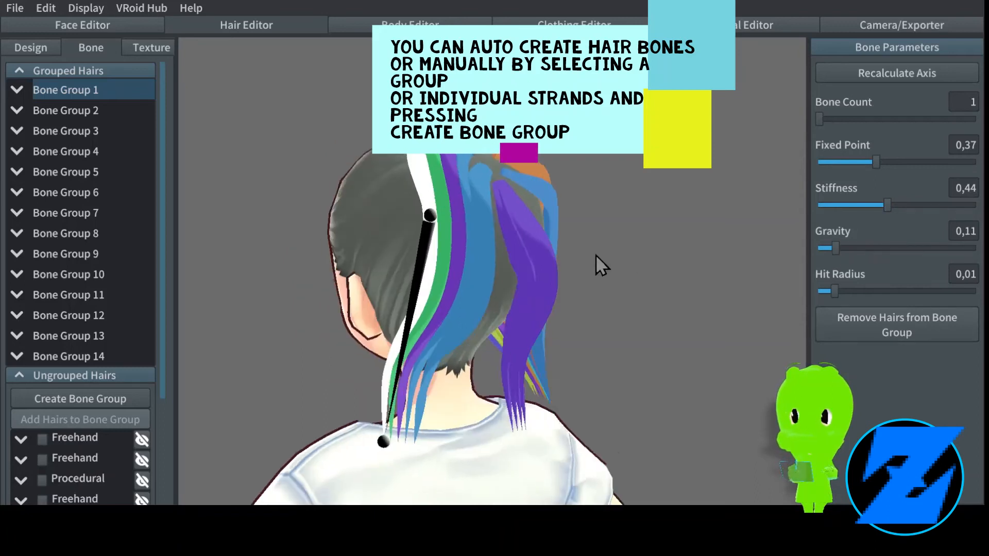
Set Bone Group 1's fixed point to 0.44 and its stiffness to 0.70
click(886, 162)
click(928, 205)
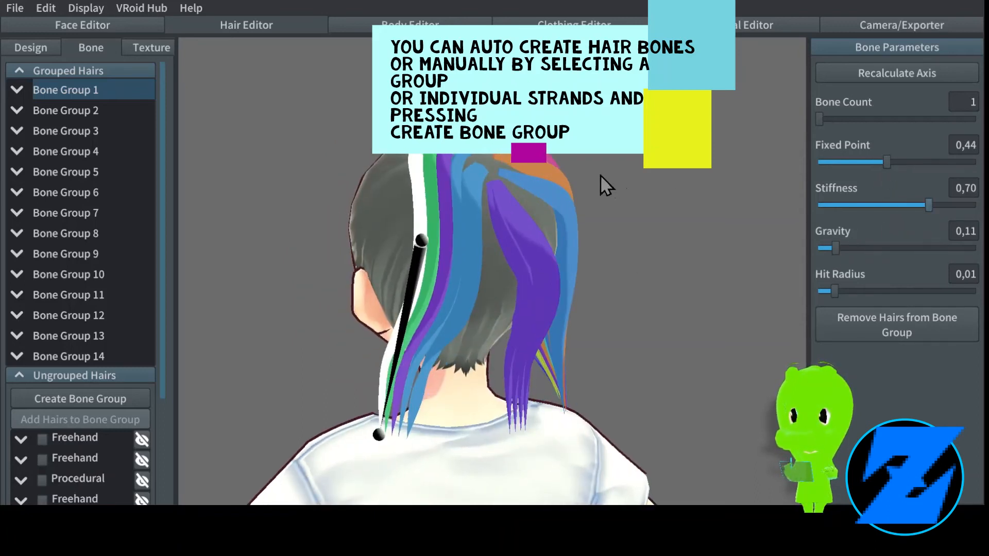
right_drag(600, 175, 661, 175)
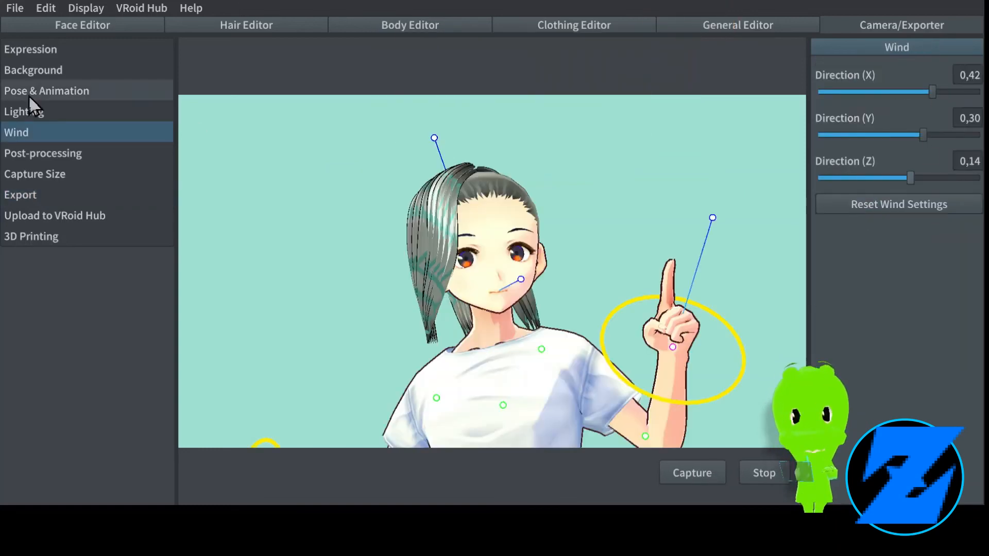
Switch the character from a static pose to Female Animation and preview Standby 7, Walking and Running
click(31, 94)
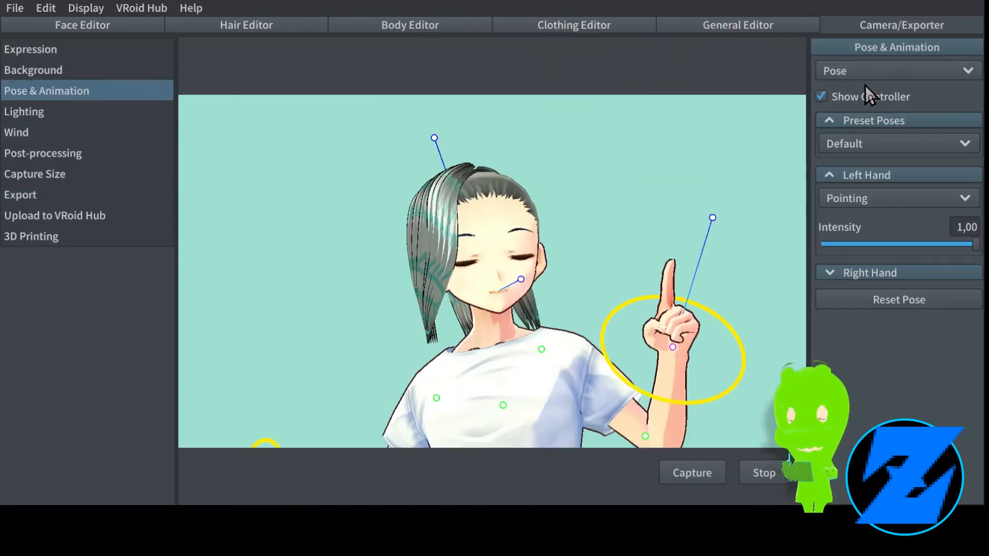
click(875, 72)
click(860, 94)
click(843, 267)
click(840, 309)
click(837, 330)
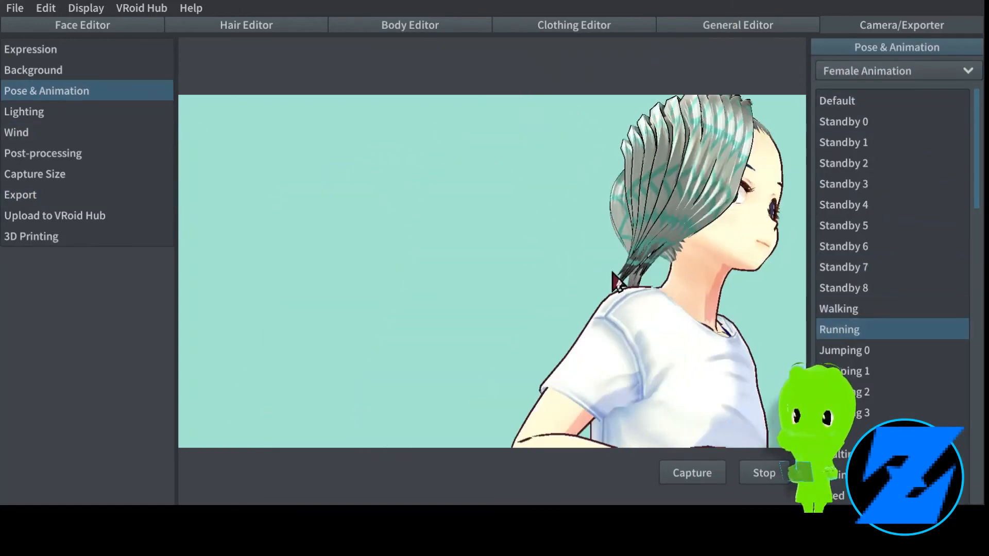
Preview further female animations beyond Running to examine how the hair moves
scroll(868, 362, down, 3)
click(867, 359)
click(835, 280)
scroll(836, 280, down, 1)
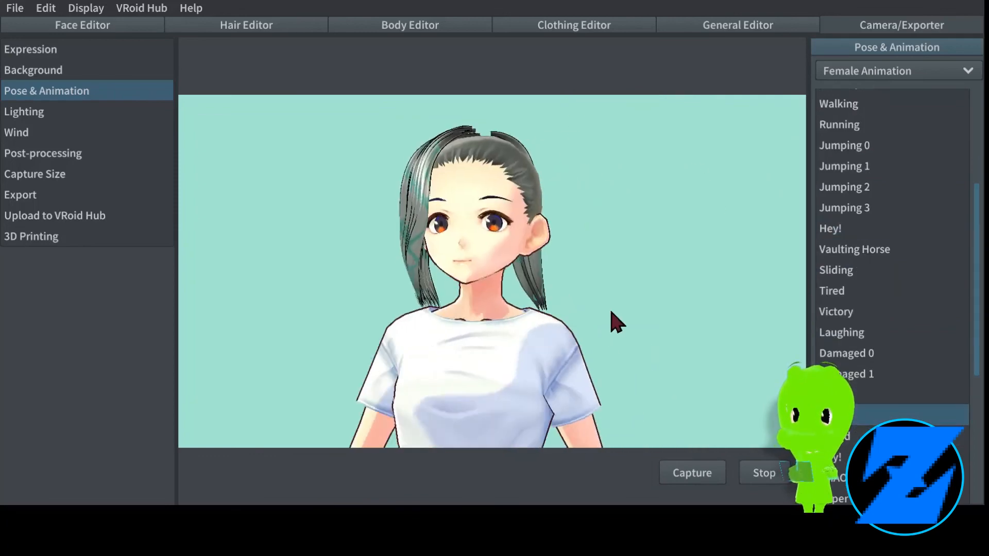